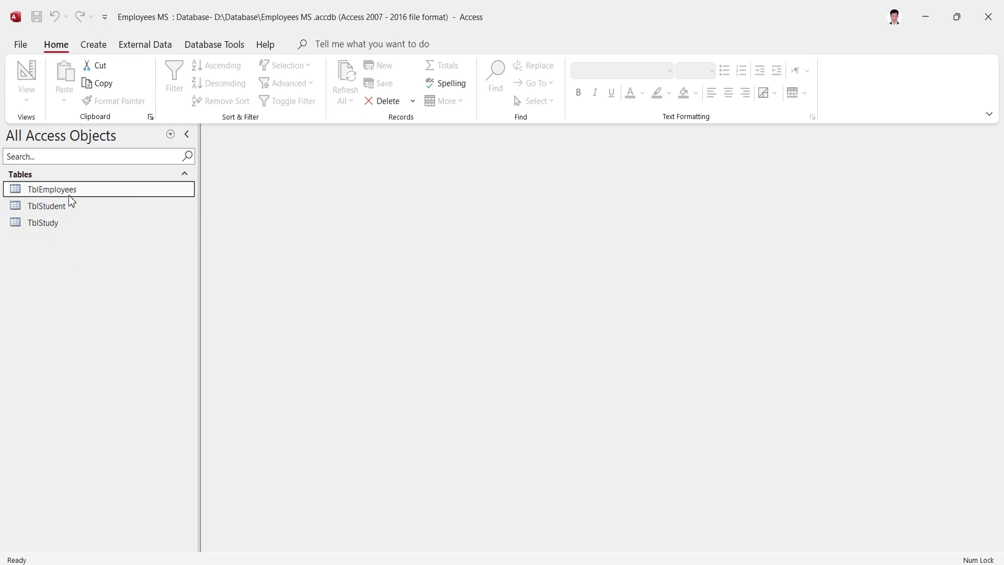
Step: Start a new crosstab query with the Crosstab Query Wizard, based on the TblEmployees table
{"action": "left_click", "coordinate": [97, 45]}
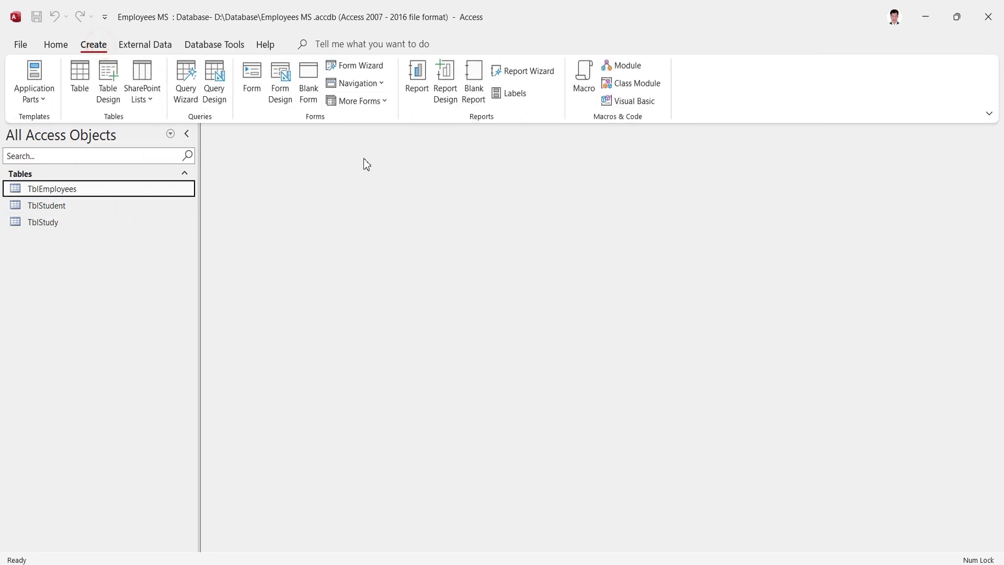
{"action": "left_click", "coordinate": [191, 89]}
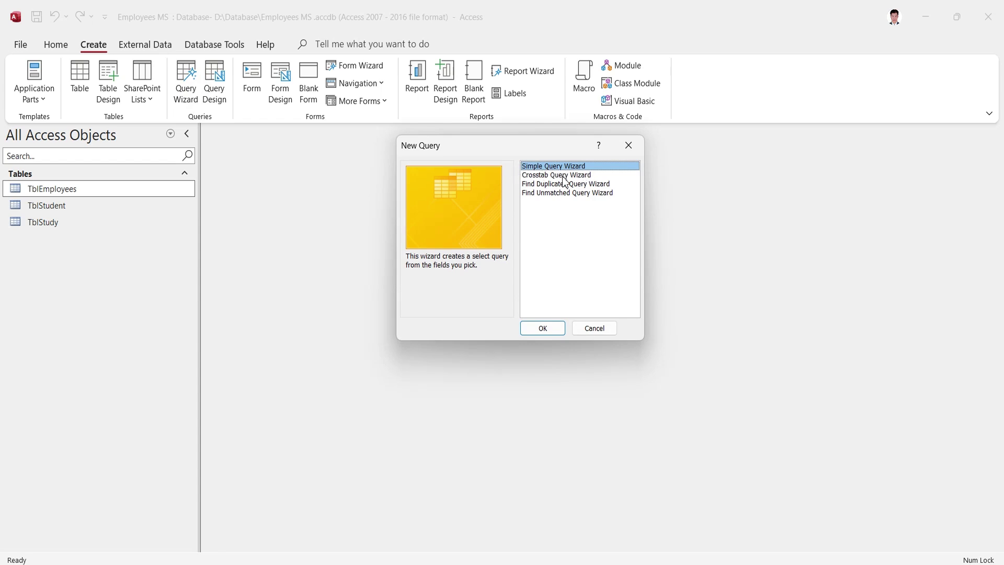
{"action": "left_click", "coordinate": [549, 176]}
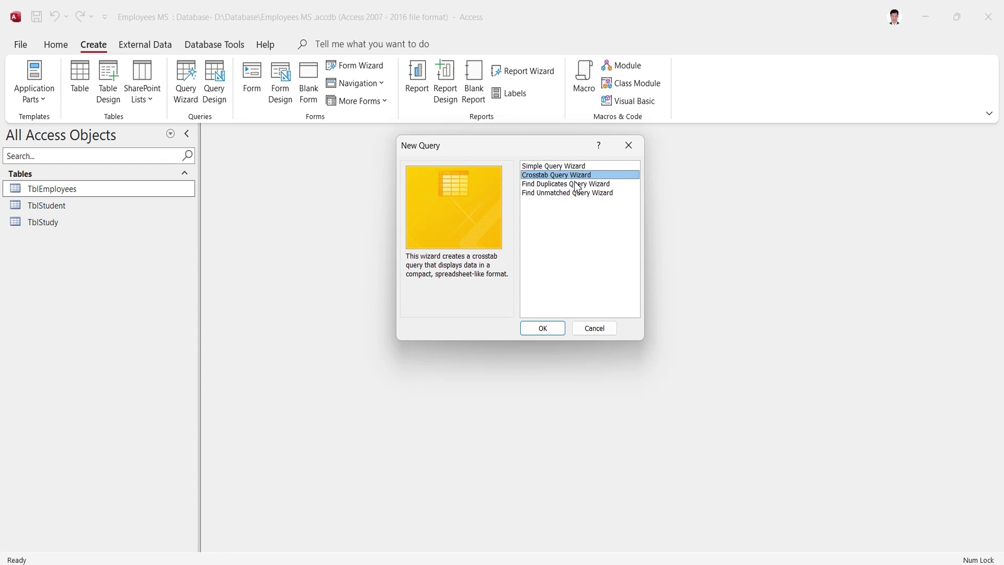
{"action": "left_click", "coordinate": [550, 328]}
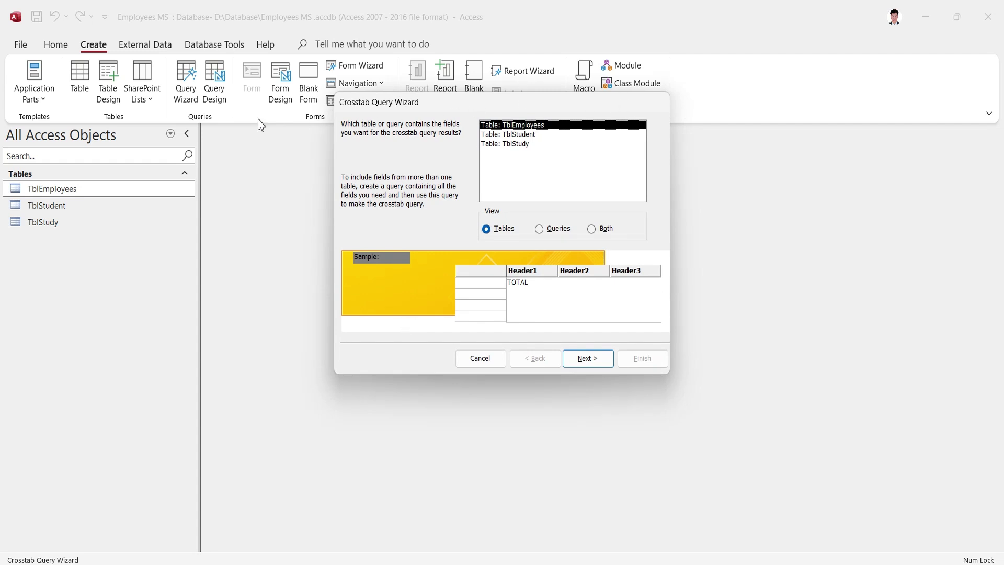
{"action": "left_click", "coordinate": [588, 361]}
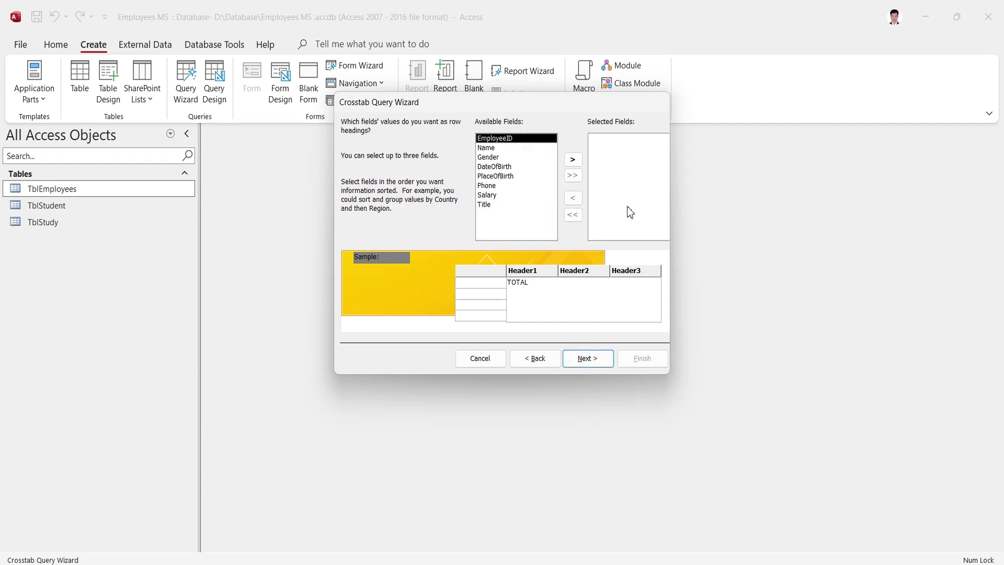
Step: Assign Title and Salary as the crosstab's row headings, in that order, and Gender as its column heading
{"action": "left_click", "coordinate": [492, 205]}
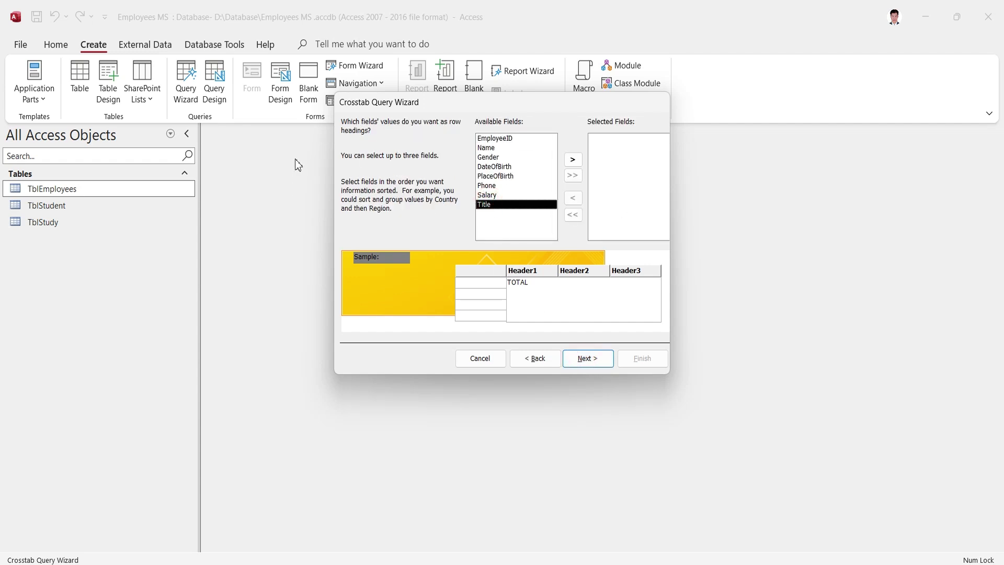
{"action": "left_click", "coordinate": [573, 159]}
{"action": "left_click", "coordinate": [489, 195]}
{"action": "left_click", "coordinate": [573, 159]}
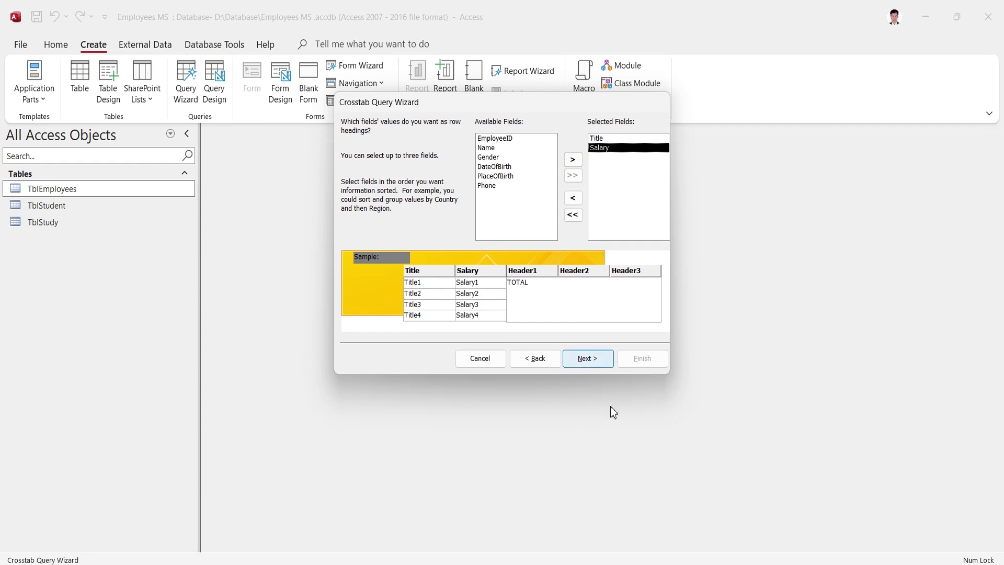
{"action": "left_click", "coordinate": [588, 359]}
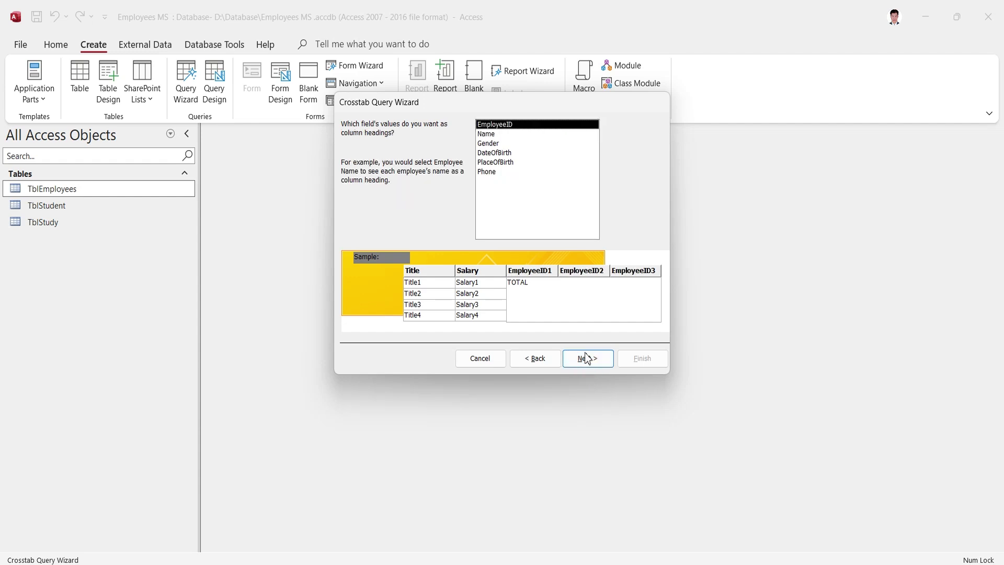
{"action": "left_click", "coordinate": [493, 144]}
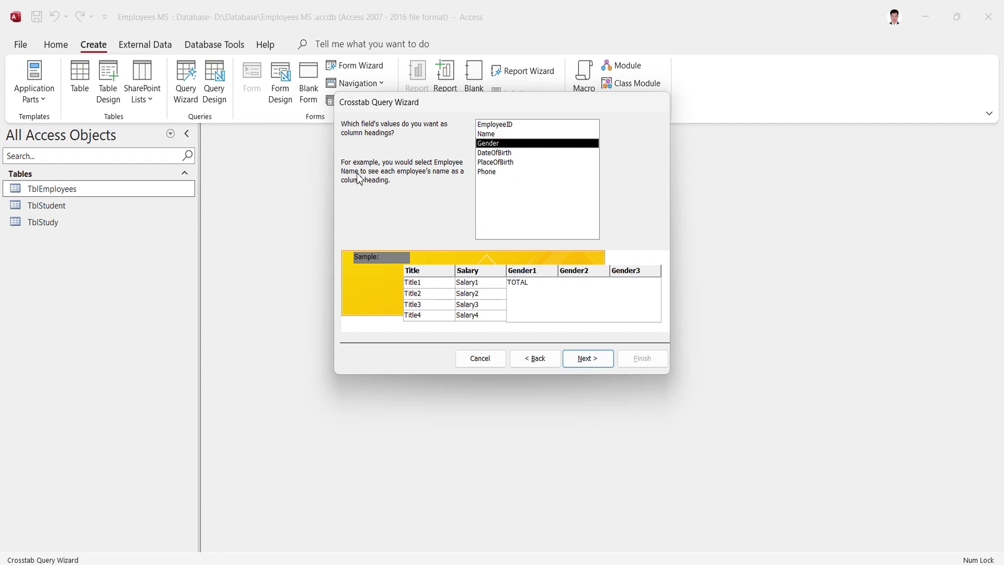
{"action": "left_click", "coordinate": [592, 362]}
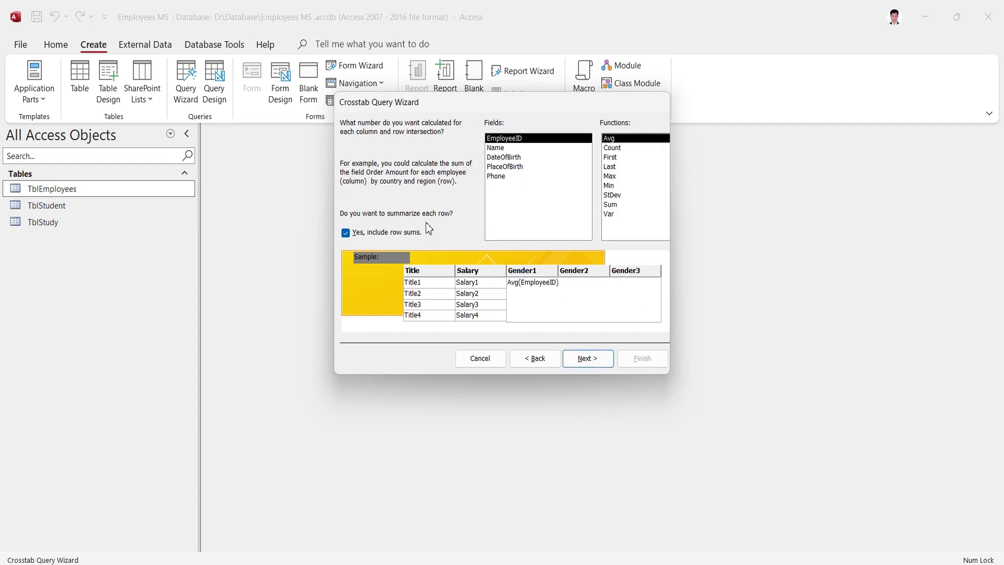
Step: Calculate the Count of EmployeeID without row sums, and finish the crosstab query as TblEmployees_Crosstab, opened for viewing
{"action": "left_click", "coordinate": [610, 148]}
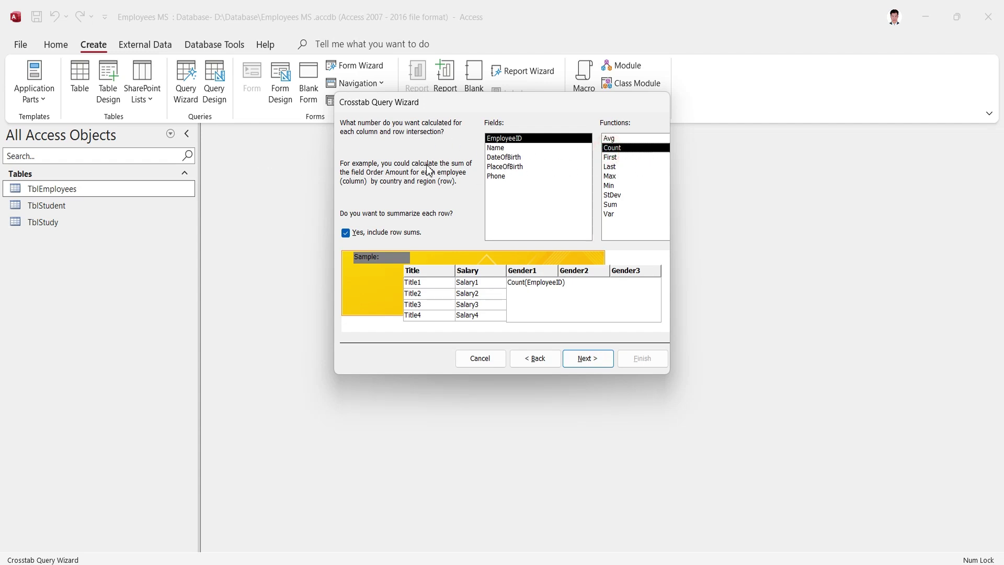
{"action": "left_click", "coordinate": [346, 233]}
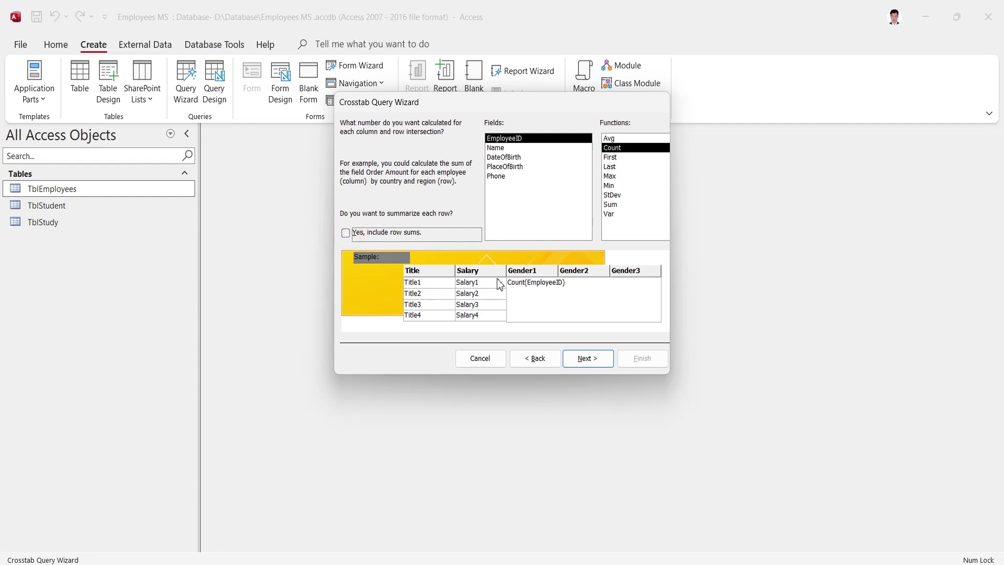
{"action": "left_click", "coordinate": [596, 359]}
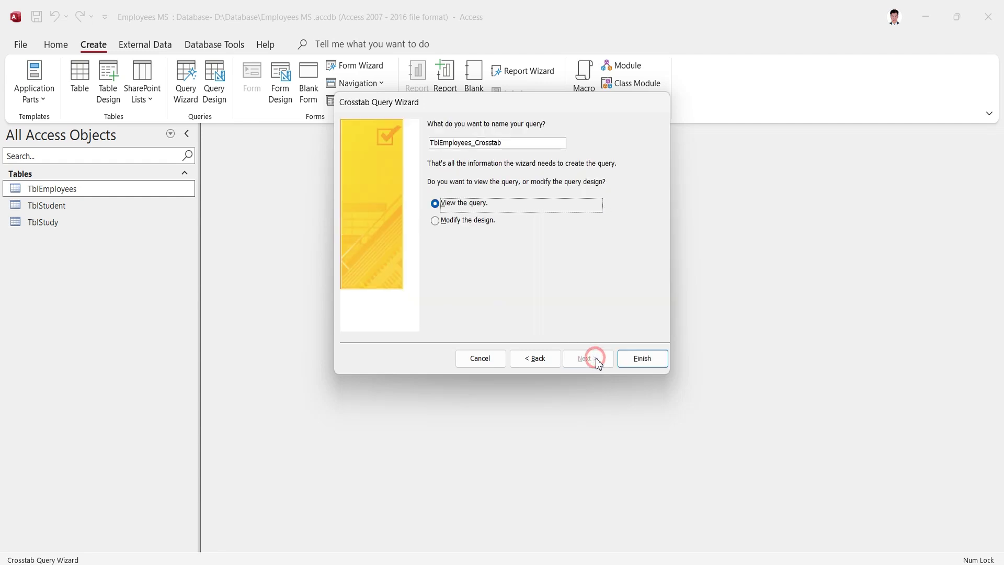
{"action": "left_click", "coordinate": [649, 358]}
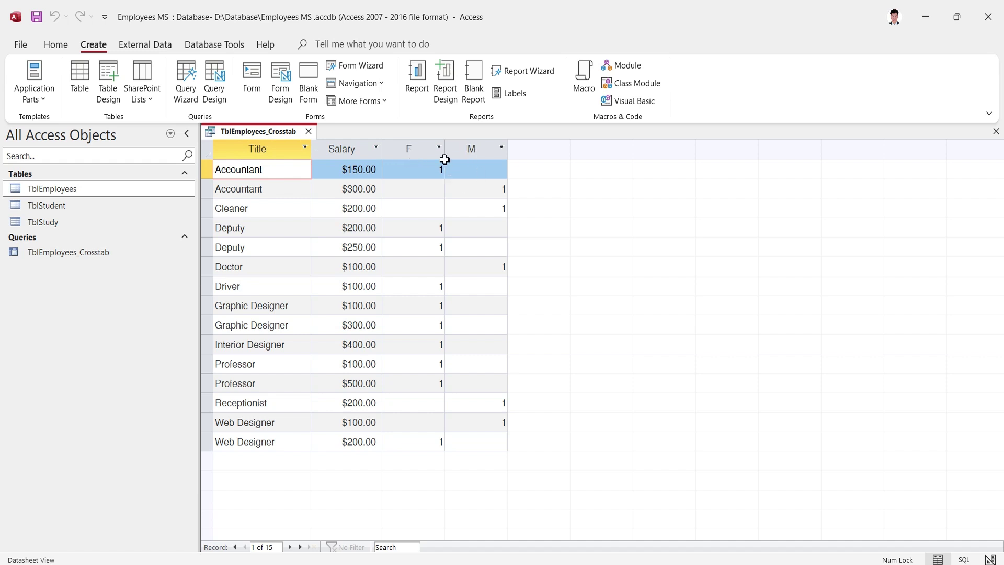
Step: Examine the F and M counts for the Accountant and Cleaner rows in the crosstab results, and close the query
{"action": "left_click", "coordinate": [419, 168]}
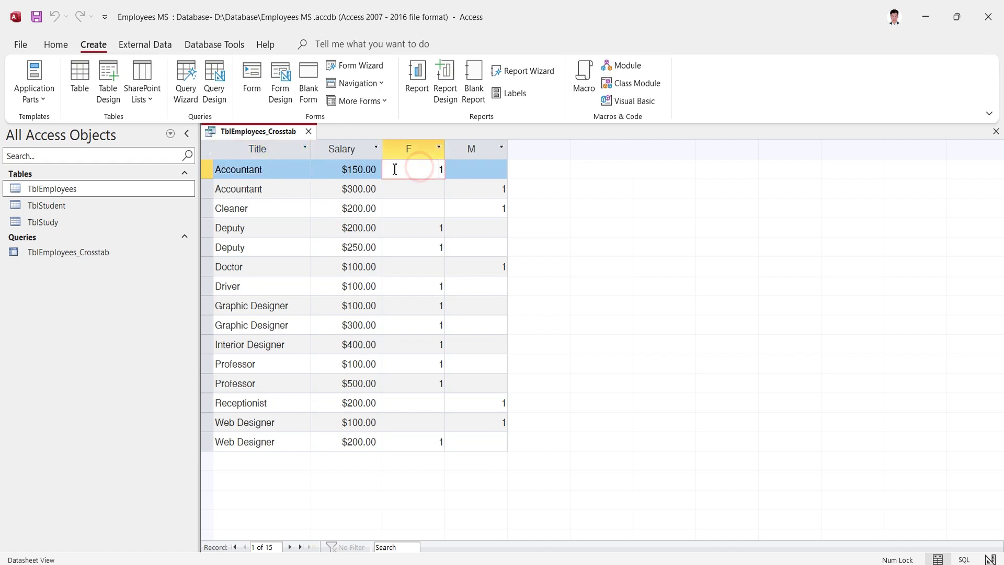
{"action": "left_click", "coordinate": [460, 169]}
{"action": "left_click_drag", "start_coordinate": [220, 189], "coordinate": [513, 194]}
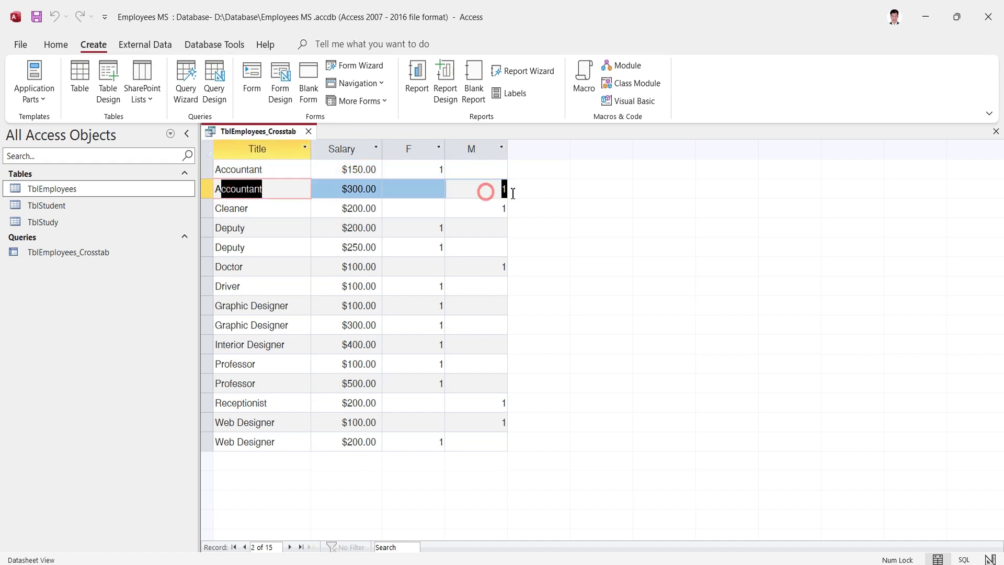
{"action": "left_click", "coordinate": [352, 207]}
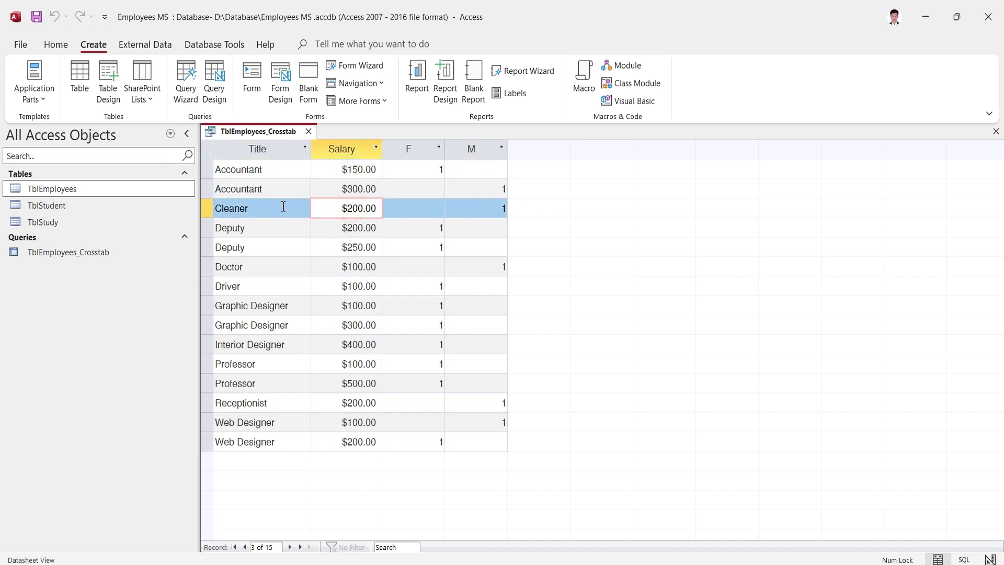
{"action": "left_click", "coordinate": [490, 208]}
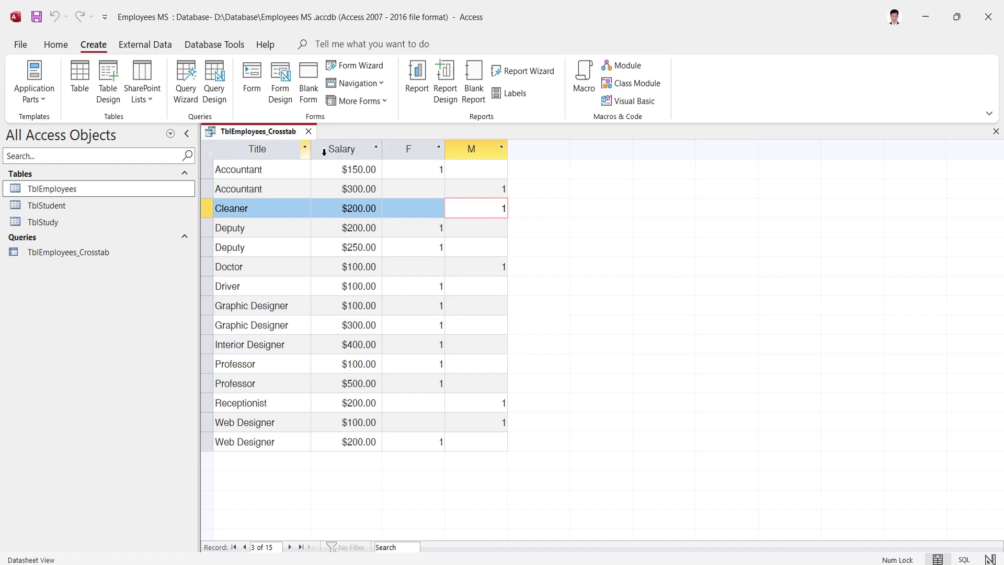
{"action": "left_click", "coordinate": [996, 131]}
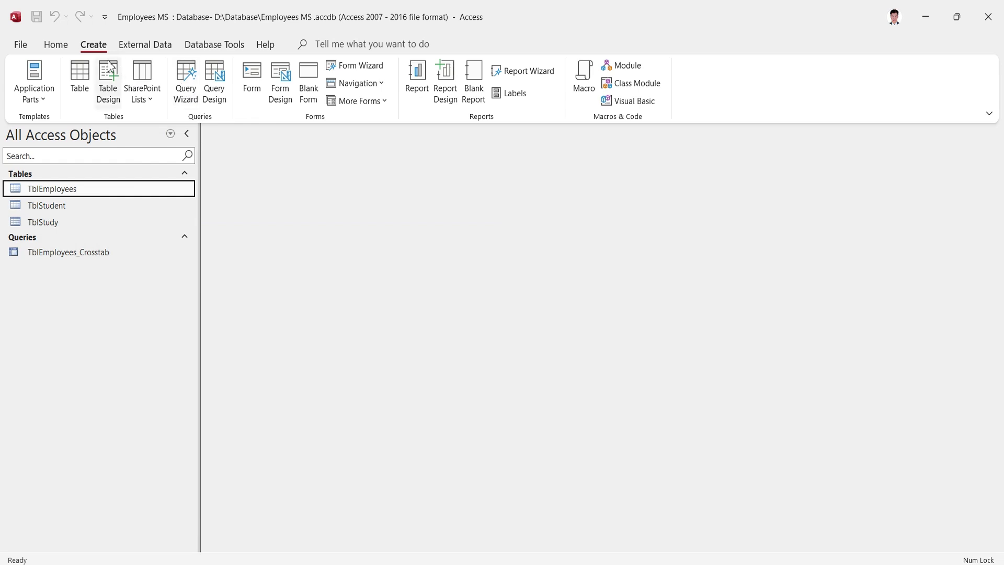
Step: Start a new query with the Find Duplicates Query Wizard, searching the TblEmployees table
{"action": "left_click", "coordinate": [191, 101]}
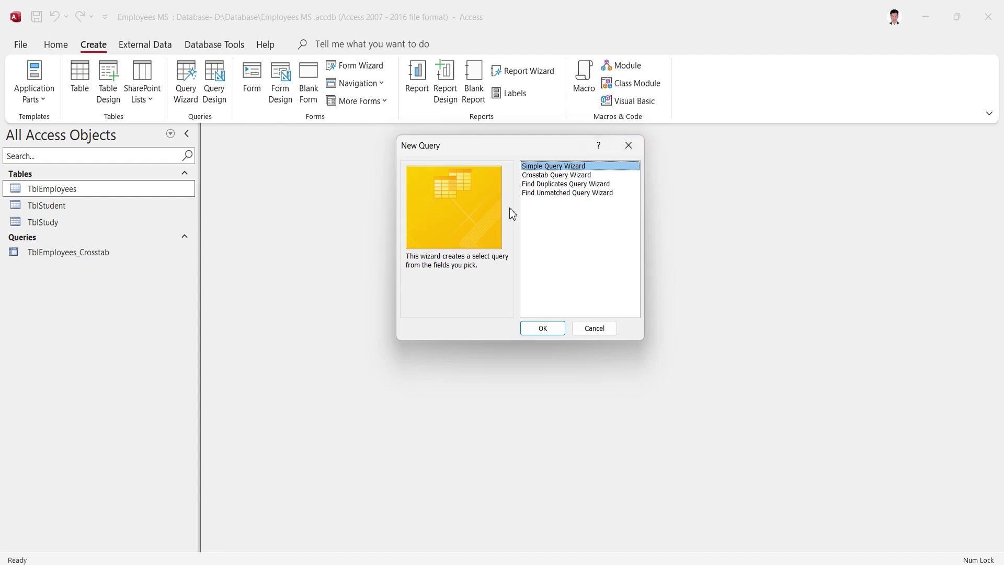
{"action": "left_click", "coordinate": [533, 184]}
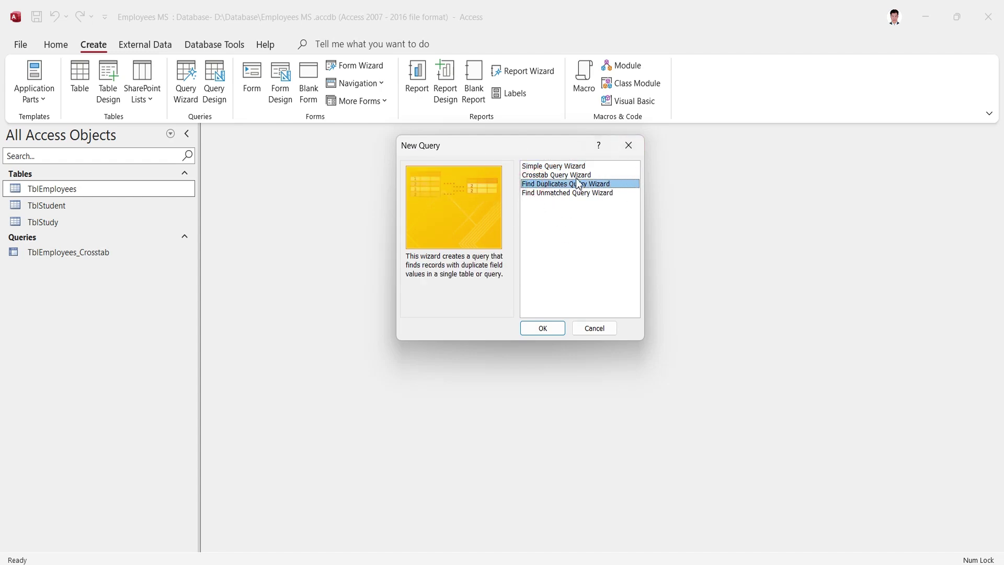
{"action": "left_click", "coordinate": [550, 330]}
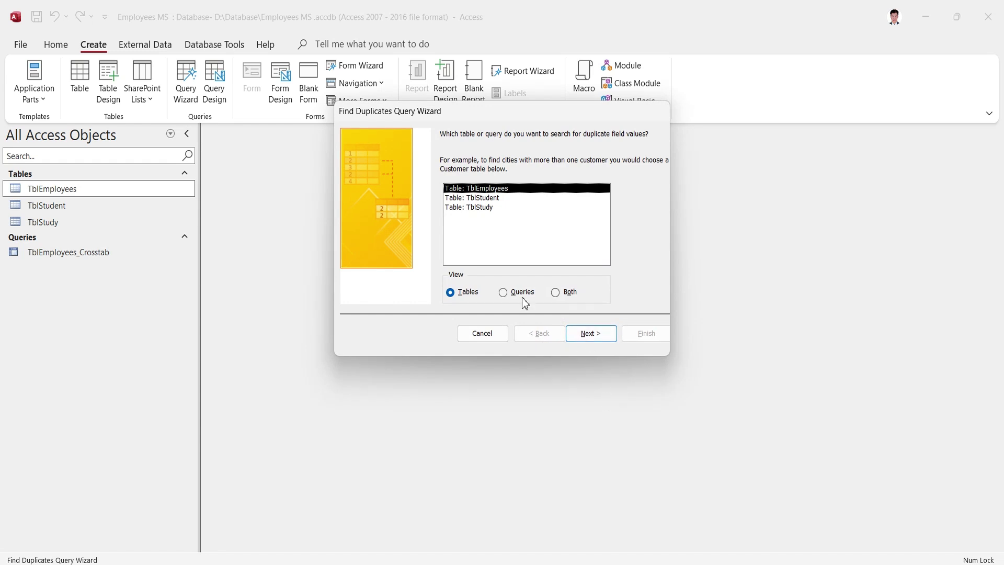
{"action": "left_click", "coordinate": [588, 333]}
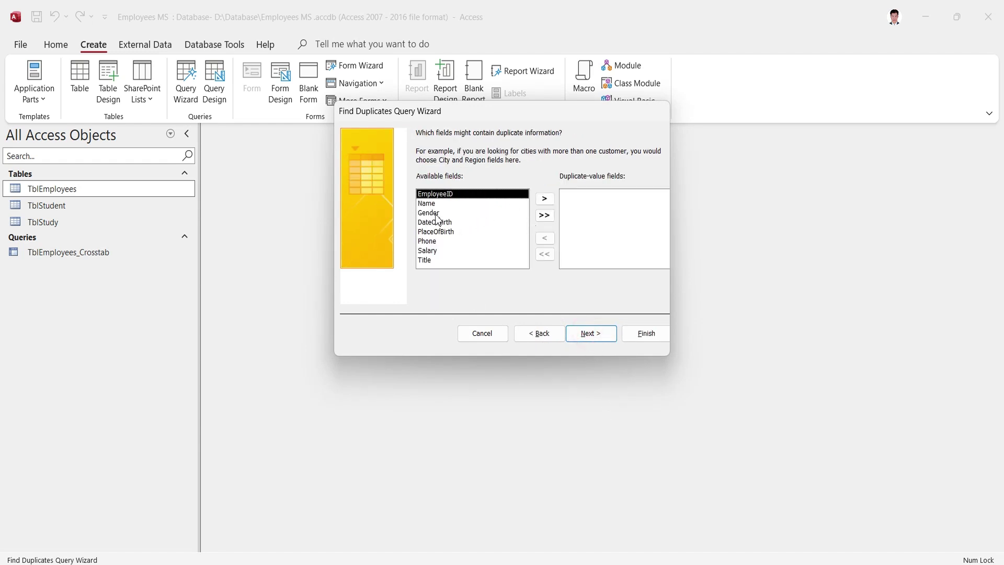
Step: Set Title as the only field to check for duplicate values
{"action": "left_click", "coordinate": [431, 260]}
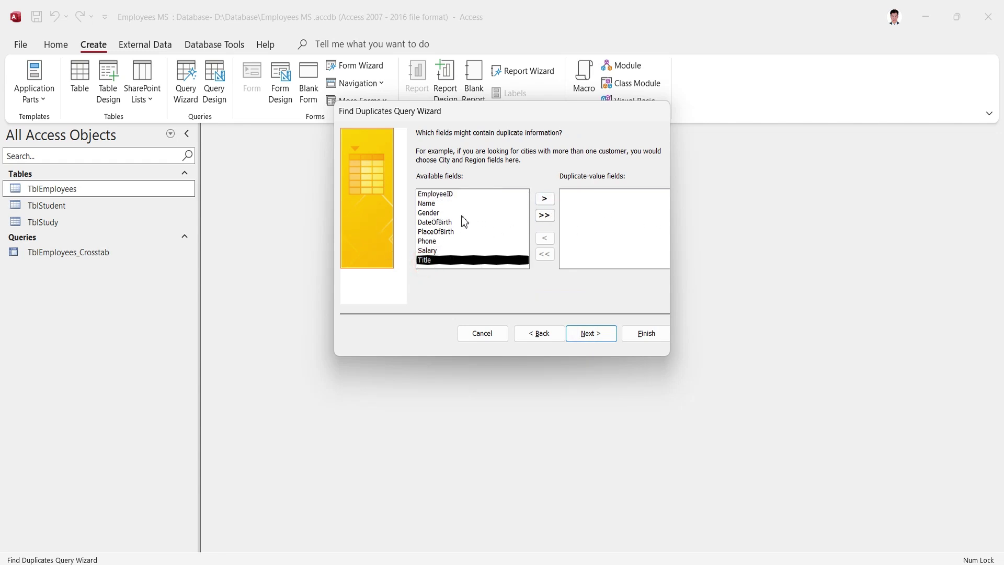
{"action": "left_click", "coordinate": [544, 198]}
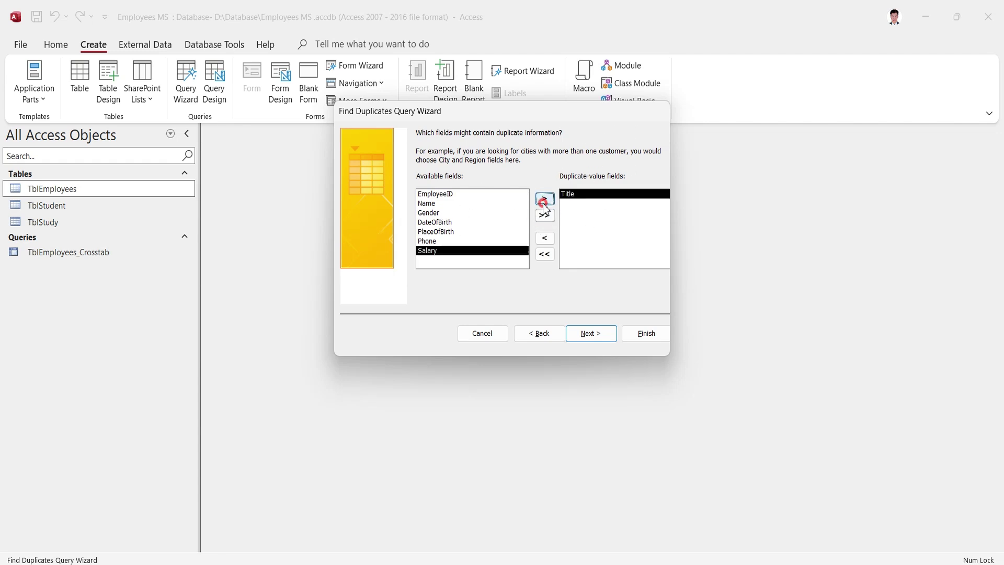
{"action": "left_click", "coordinate": [606, 342]}
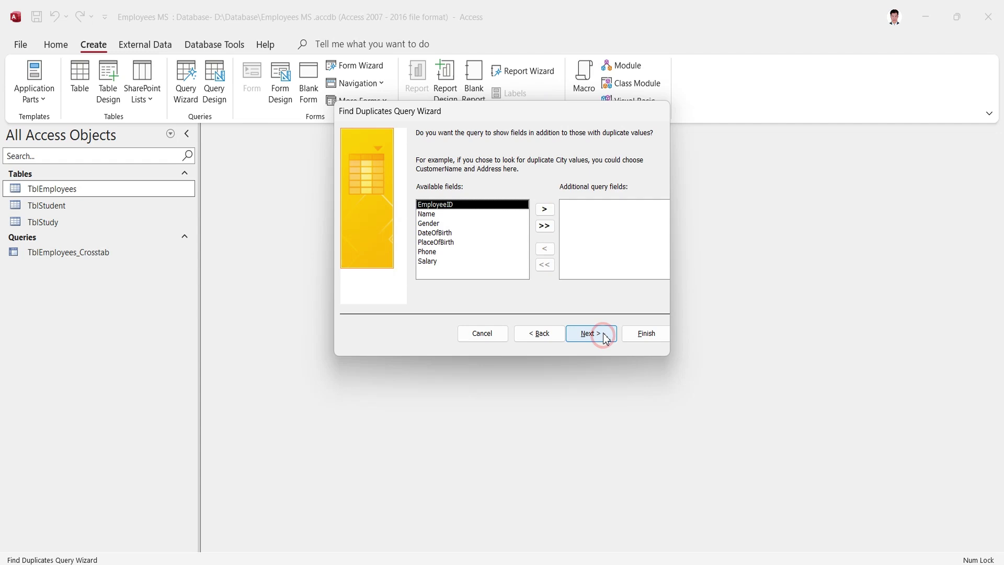
Step: Include Name as an additional query field, and finish the query as Find duplicates for TblEmployees with its results opened
{"action": "left_click", "coordinate": [426, 215]}
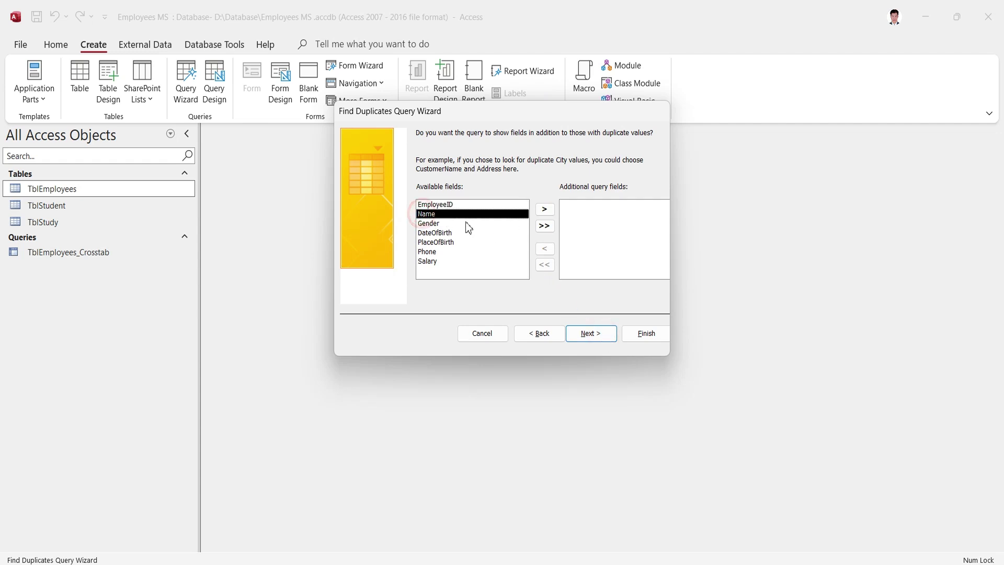
{"action": "left_click", "coordinate": [544, 211]}
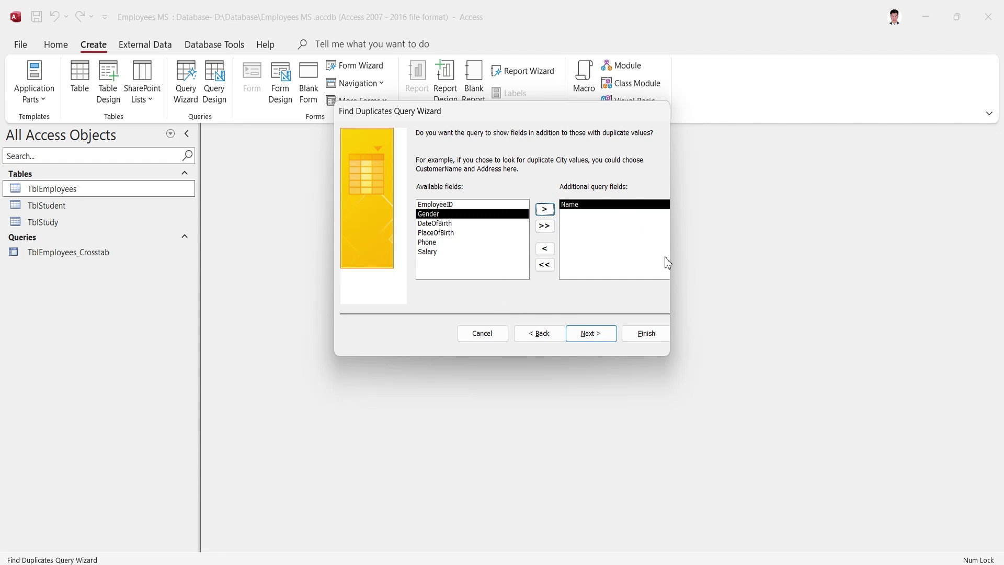
{"action": "left_click", "coordinate": [593, 333]}
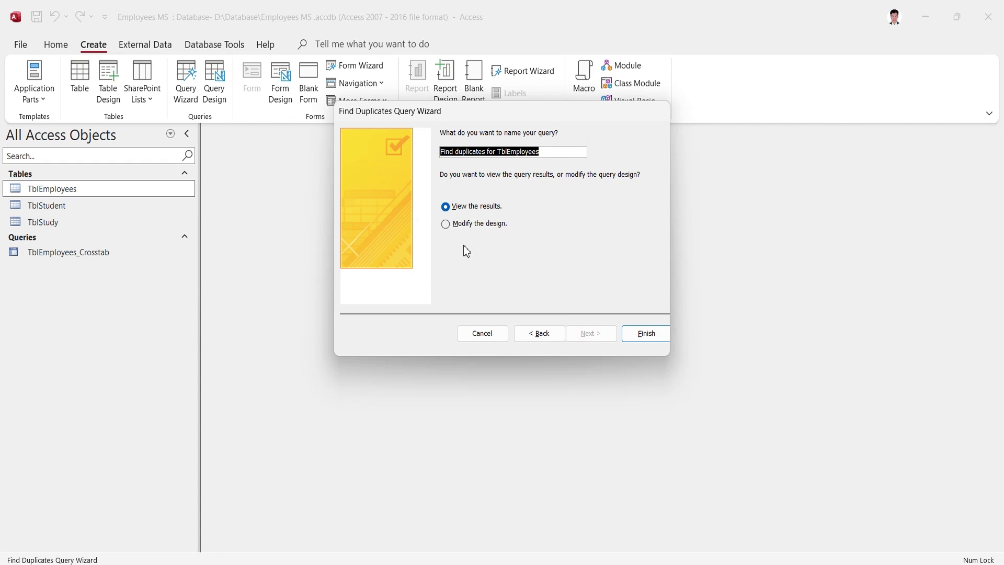
{"action": "left_click", "coordinate": [648, 337]}
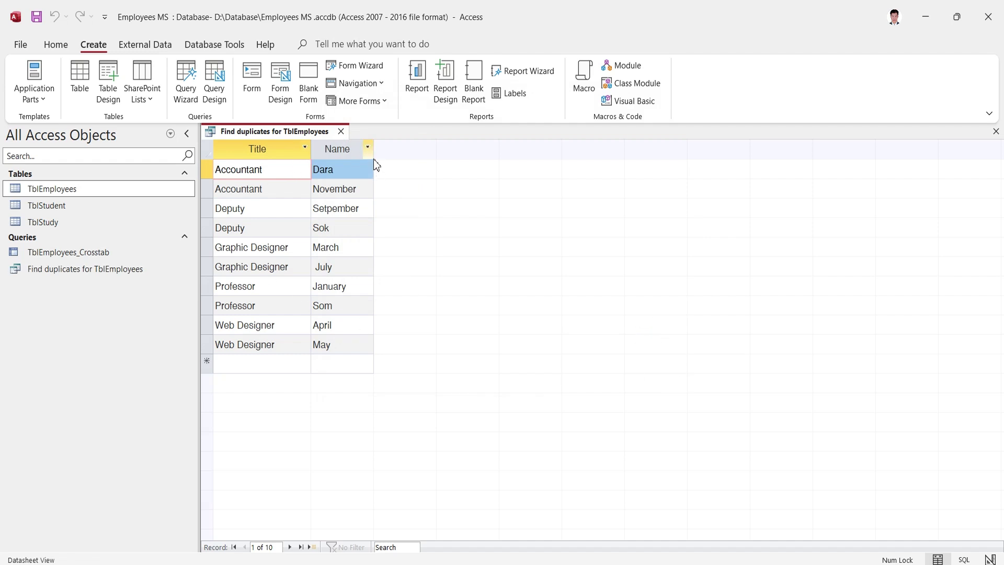
Step: Widen the Name column slightly and examine the employees listed under the duplicated Accountant title
{"action": "left_click_drag", "start_coordinate": [374, 153], "coordinate": [387, 153]}
{"action": "left_click", "coordinate": [282, 153]}
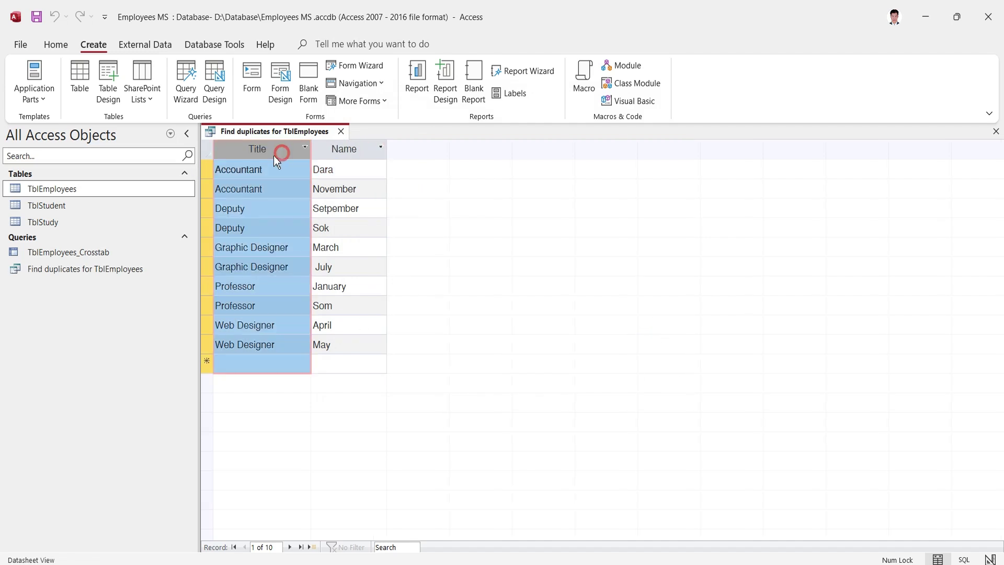
{"action": "left_click", "coordinate": [280, 169]}
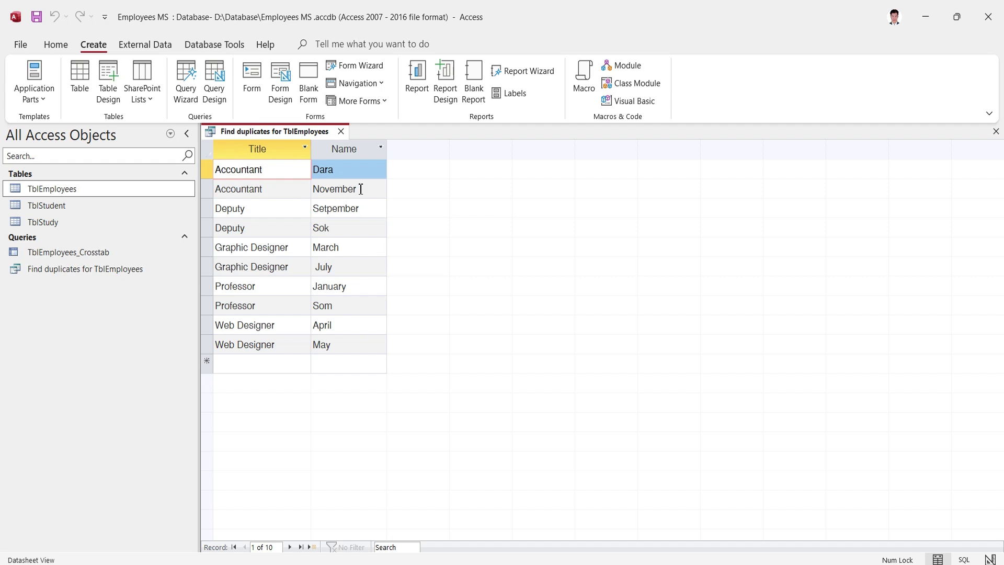
{"action": "left_click", "coordinate": [262, 188]}
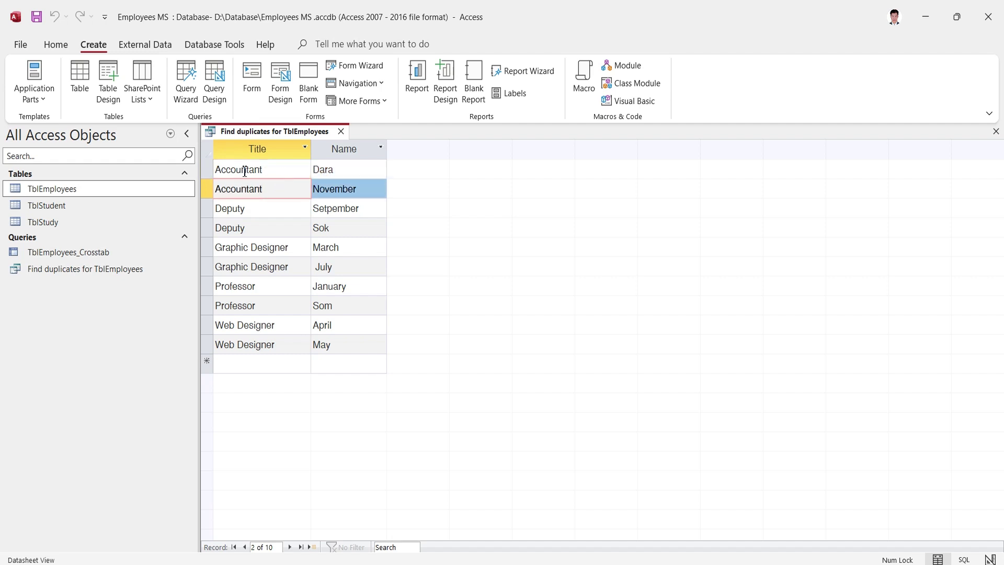
{"action": "left_click", "coordinate": [278, 169]}
{"action": "left_click", "coordinate": [340, 169]}
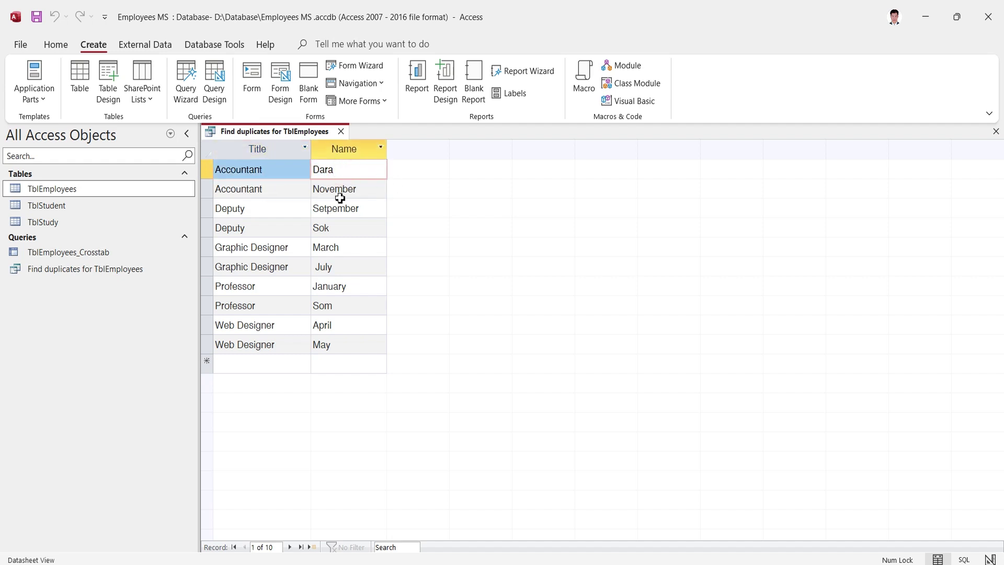
{"action": "left_click", "coordinate": [243, 191]}
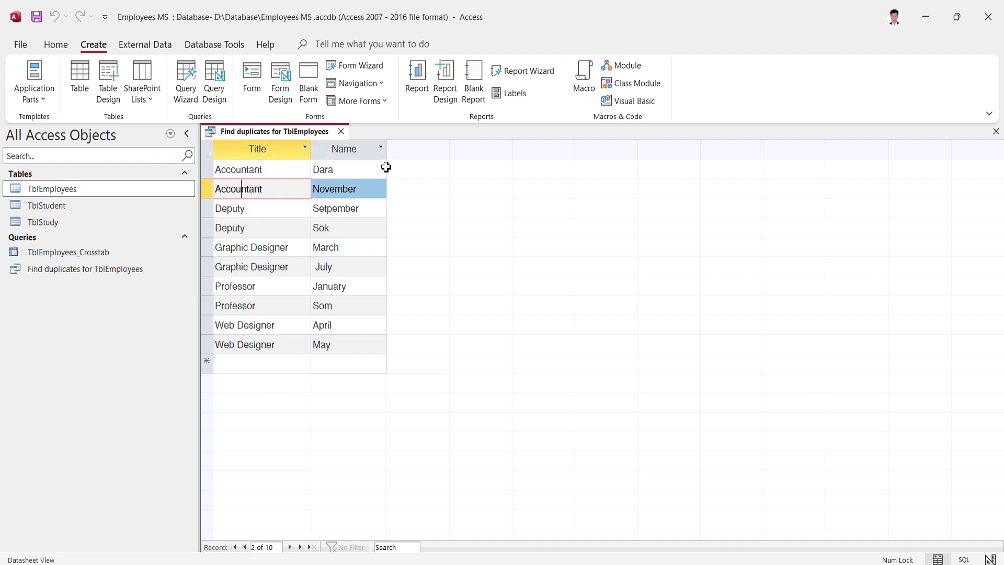
Step: Widen the Name column further and examine the employees listed under the duplicated Deputy and Graphic Designer titles
{"action": "left_click_drag", "start_coordinate": [387, 151], "coordinate": [413, 157]}
{"action": "left_click", "coordinate": [285, 208]}
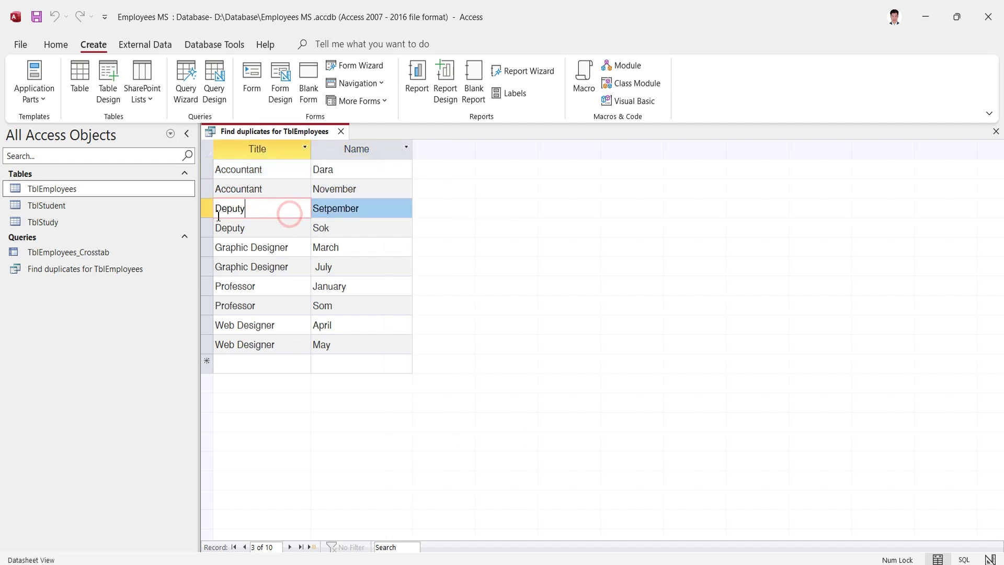
{"action": "left_click", "coordinate": [367, 209]}
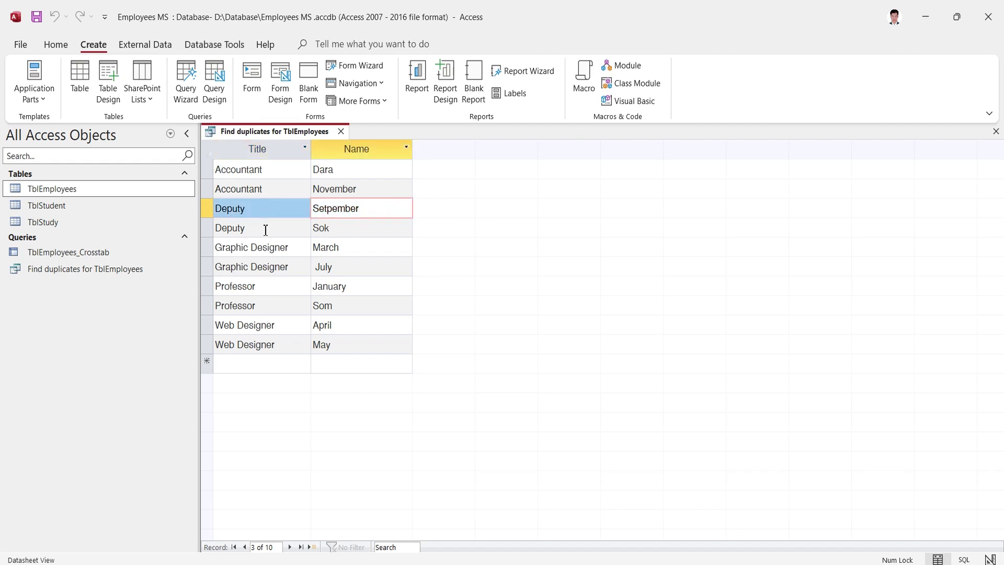
{"action": "left_click", "coordinate": [266, 230]}
{"action": "left_click", "coordinate": [332, 229]}
{"action": "left_click", "coordinate": [271, 247]}
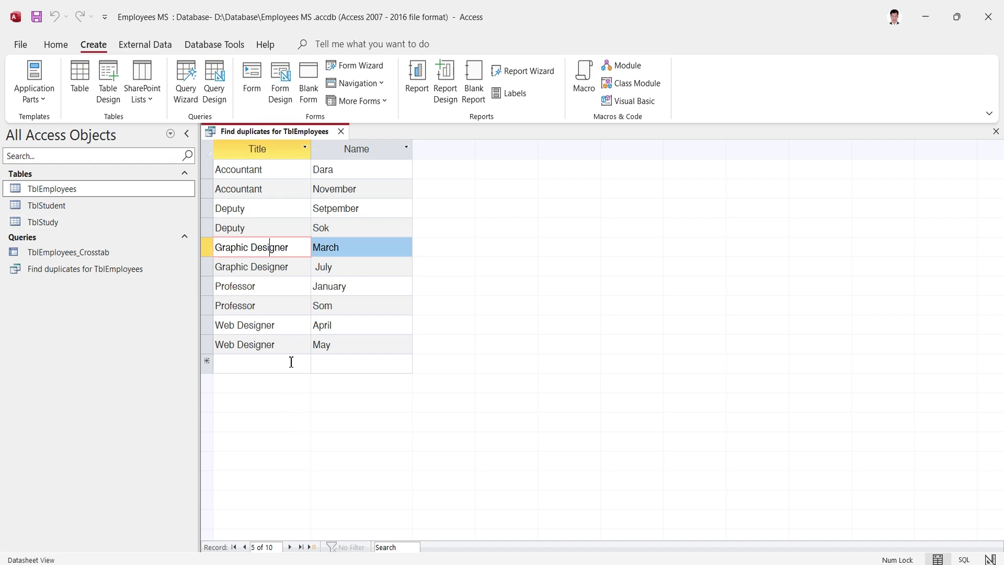
Step: Close the Find duplicates for TblEmployees query and start a new query with the Find Unmatched Query Wizard
{"action": "left_click", "coordinate": [996, 131]}
{"action": "left_click", "coordinate": [455, 329]}
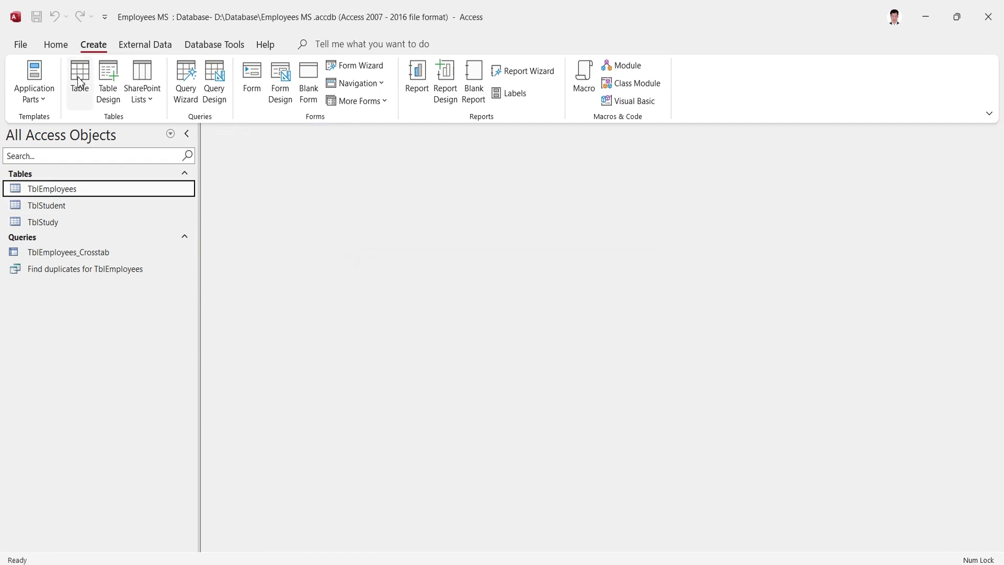
{"action": "left_click", "coordinate": [185, 99]}
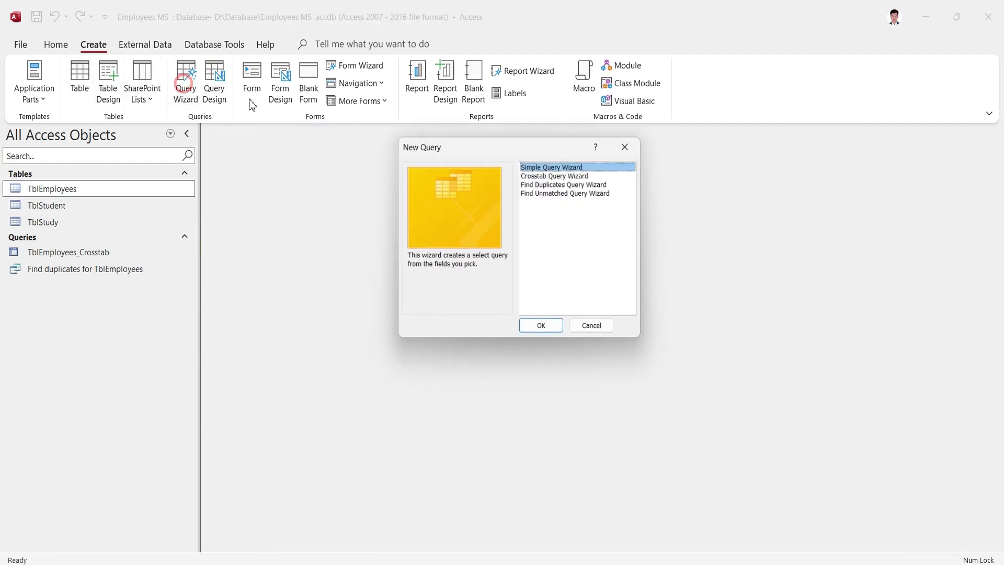
{"action": "left_click", "coordinate": [530, 195]}
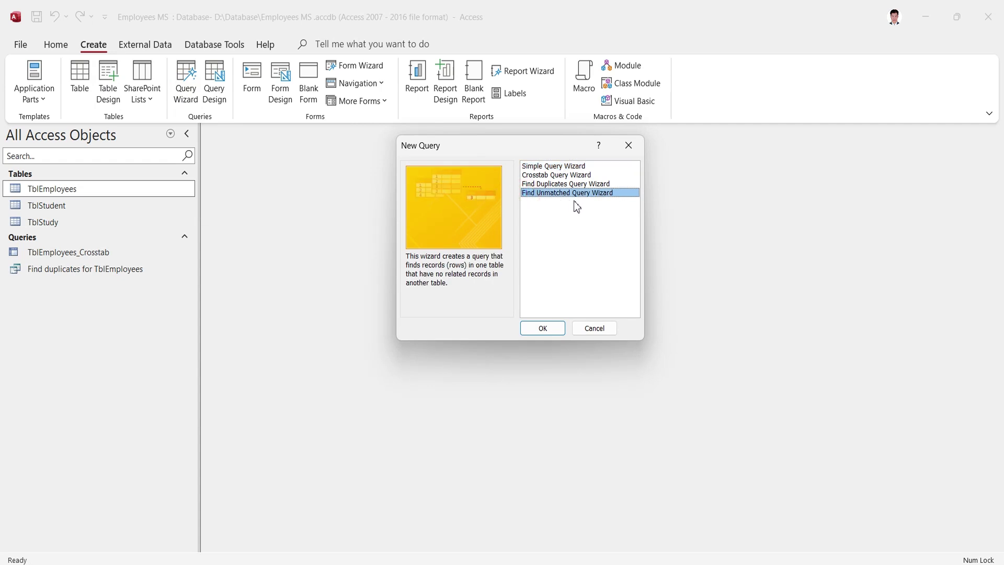
{"action": "left_click", "coordinate": [544, 327]}
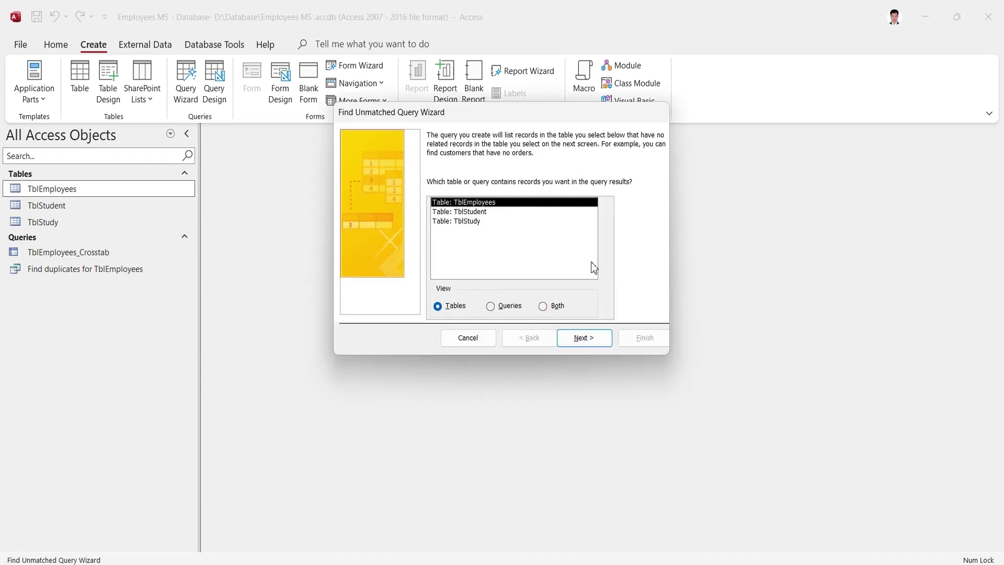
Step: Find TblStudent records that have no related records in TblStudy, matching the two tables on StudentID
{"action": "left_click", "coordinate": [470, 212]}
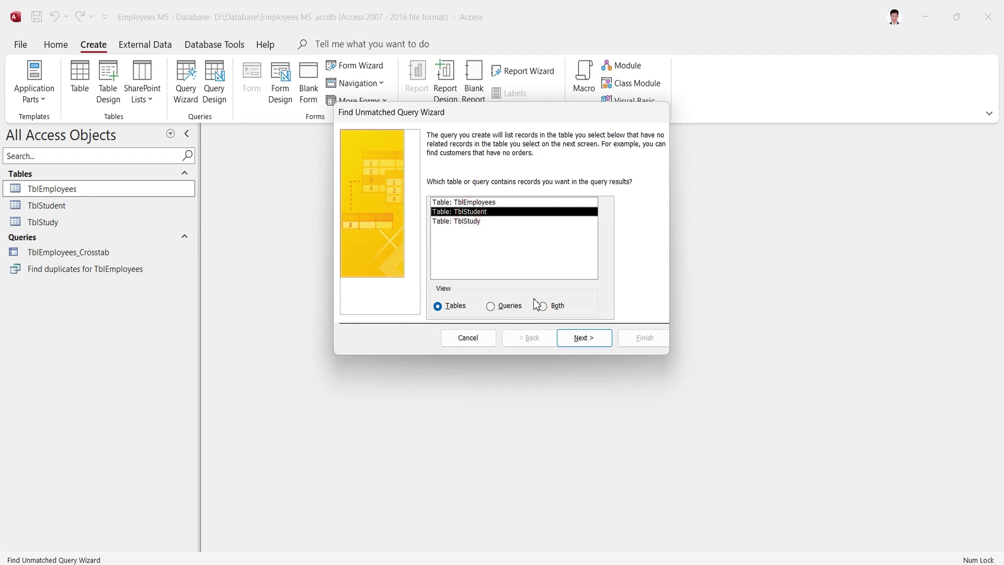
{"action": "left_click", "coordinate": [588, 338]}
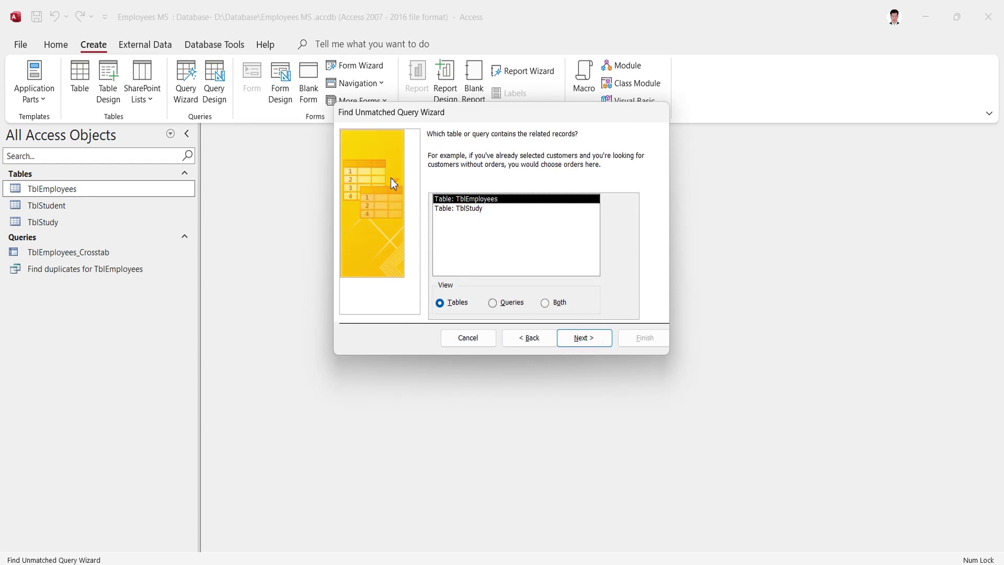
{"action": "left_click", "coordinate": [481, 209]}
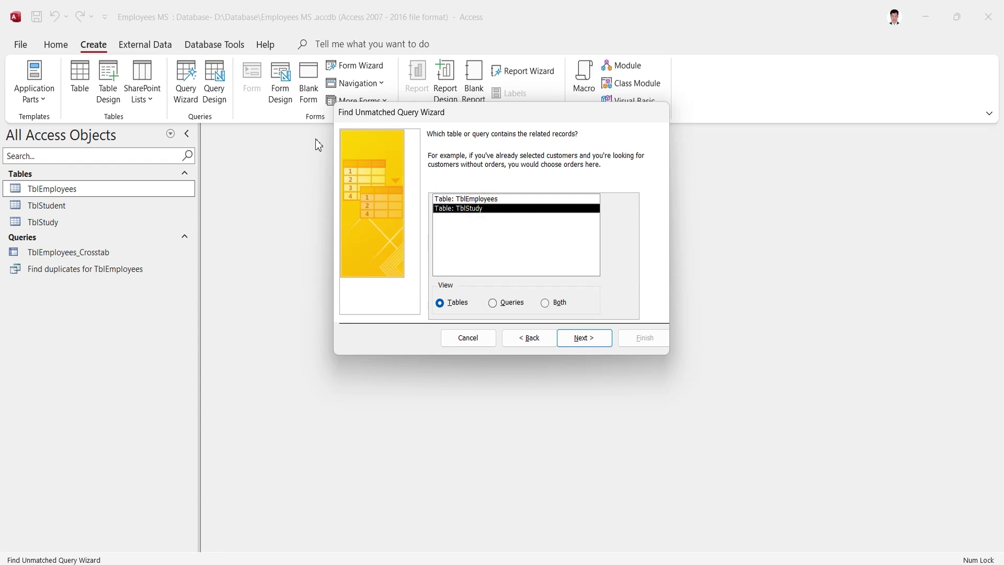
{"action": "left_click", "coordinate": [587, 339]}
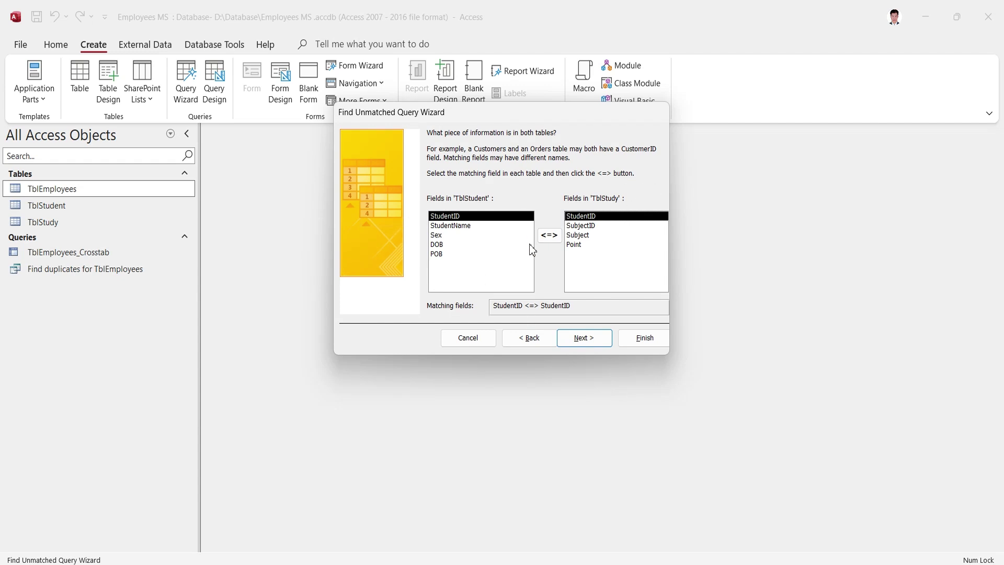
{"action": "left_click", "coordinate": [589, 341]}
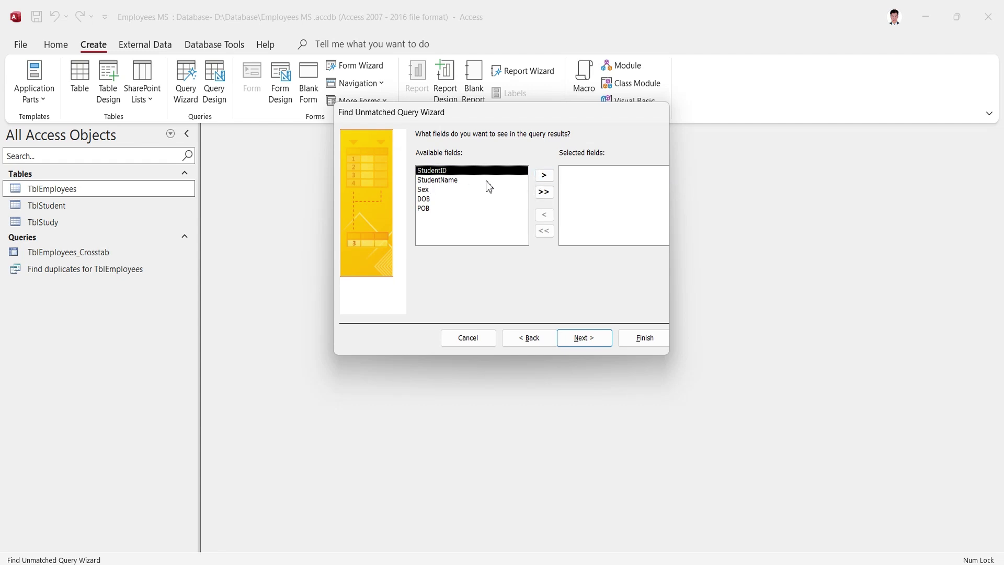
Step: Include StudentID, StudentName and POB in the results, and finish the query as TblStudent Without Matching TblStudy with its results opened
{"action": "left_click", "coordinate": [544, 175]}
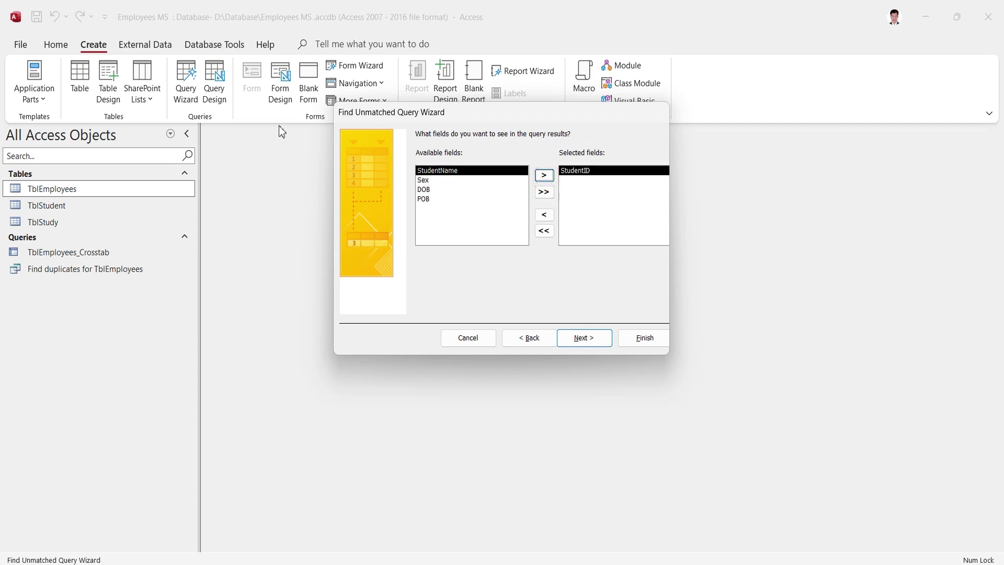
{"action": "left_click", "coordinate": [545, 173]}
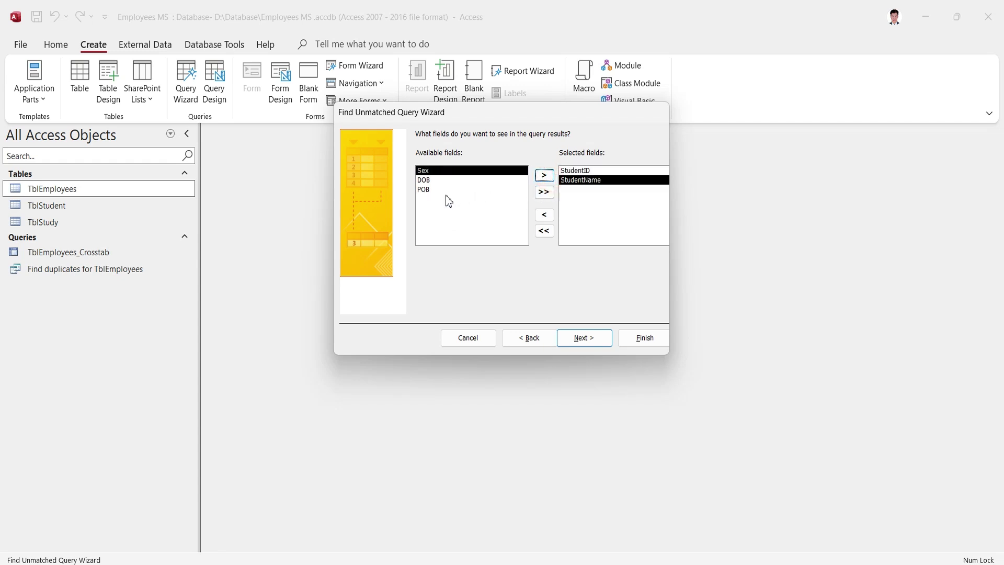
{"action": "left_click", "coordinate": [424, 191]}
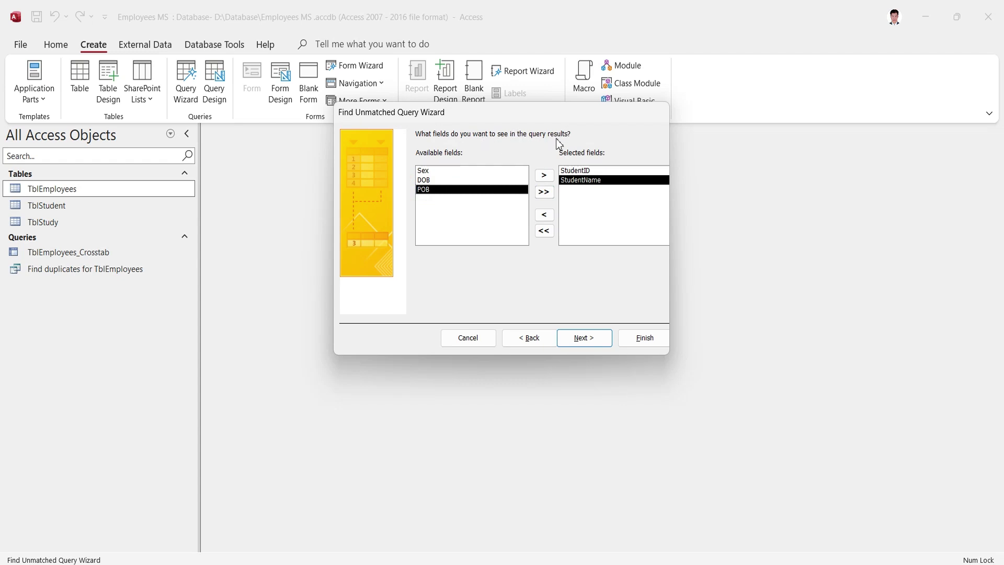
{"action": "left_click", "coordinate": [544, 176]}
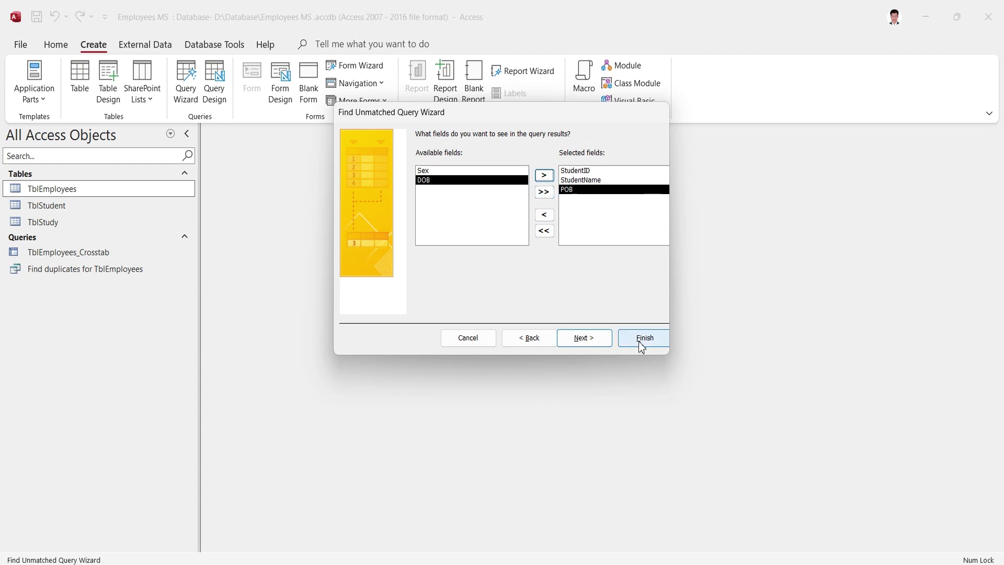
{"action": "left_click", "coordinate": [582, 338]}
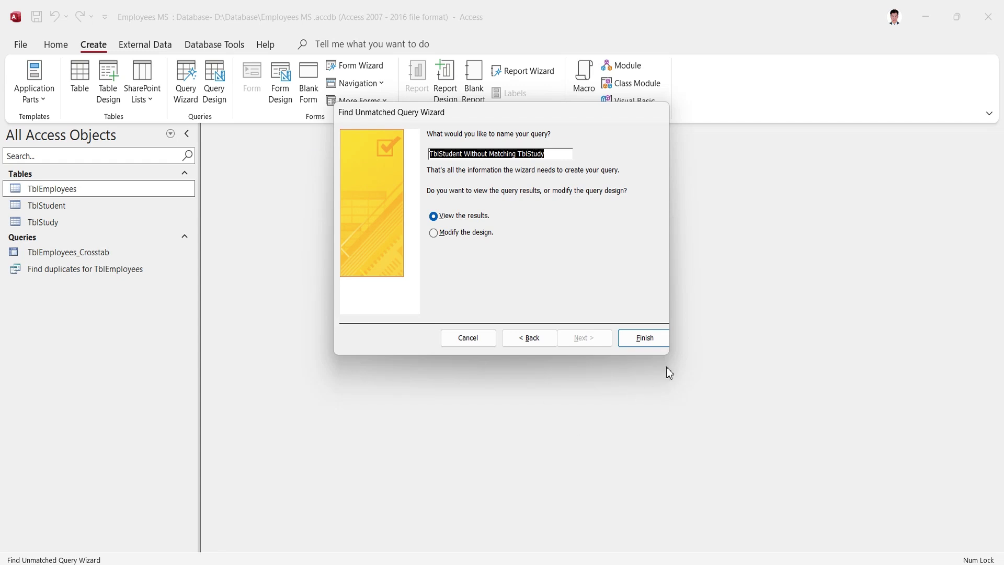
{"action": "left_click", "coordinate": [660, 340]}
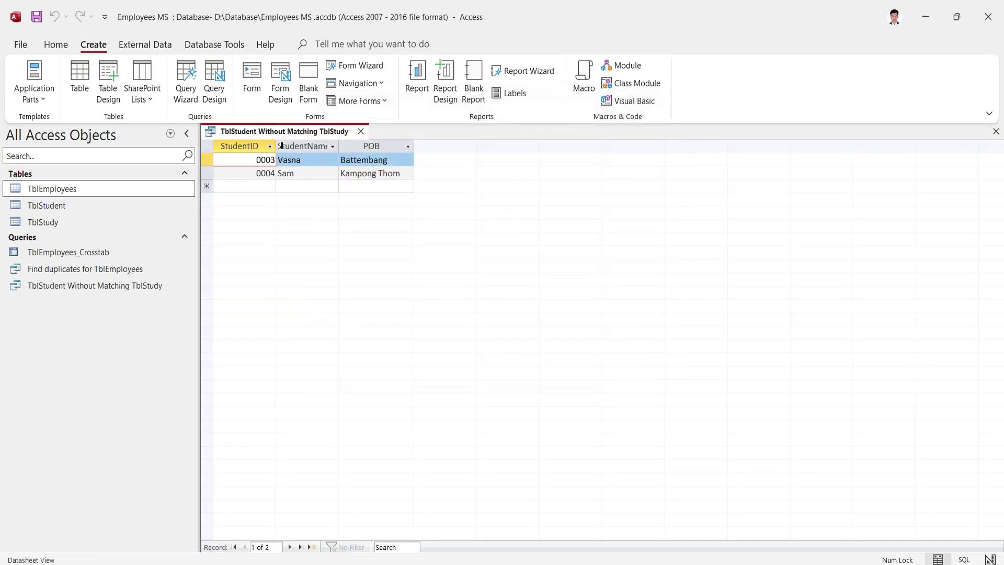
Step: Fit the StudentID column to its contents and examine the ID, name and POB of each unmatched student
{"action": "double_click", "coordinate": [280, 142]}
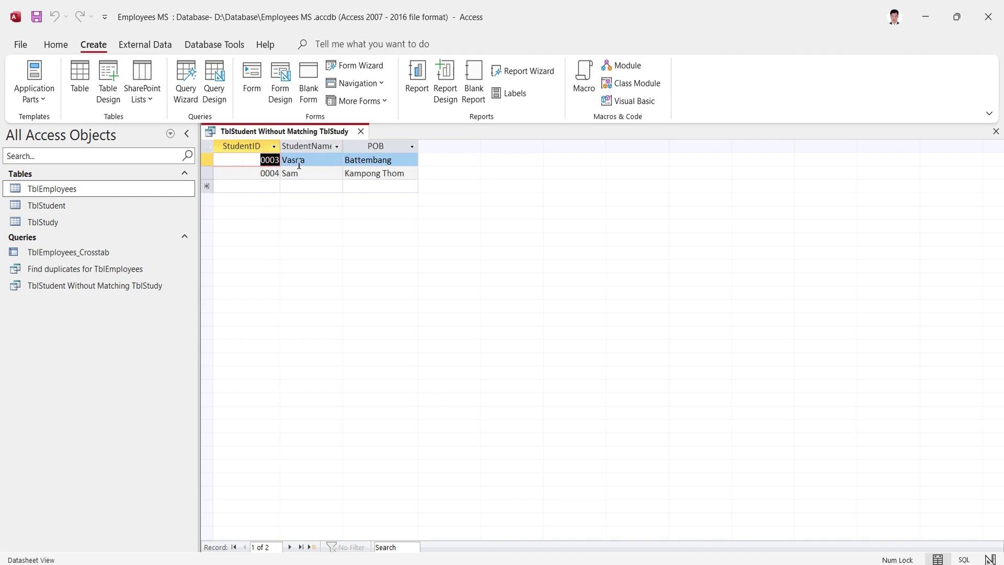
{"action": "left_click", "coordinate": [304, 160]}
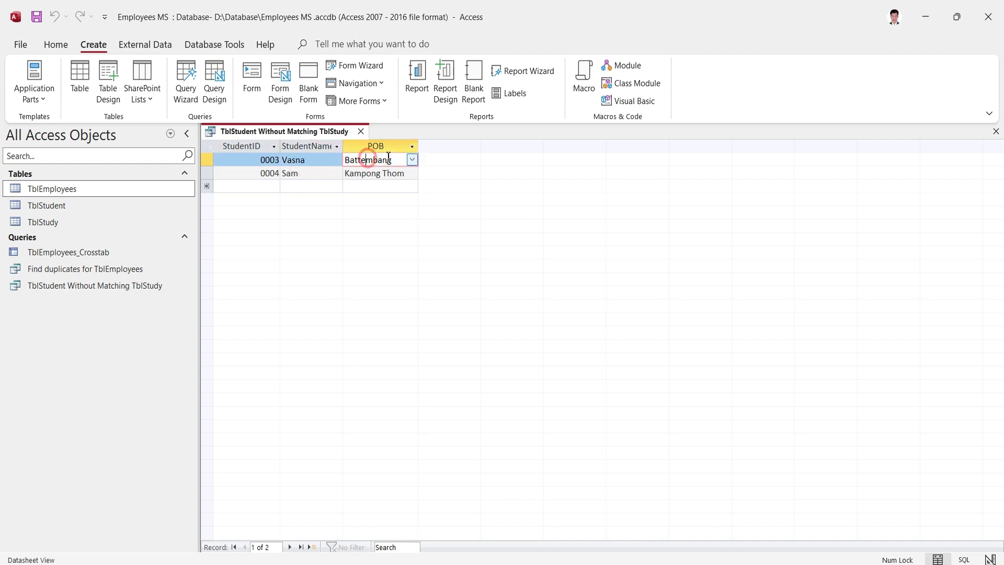
{"action": "left_click_drag", "start_coordinate": [249, 161], "coordinate": [279, 165]}
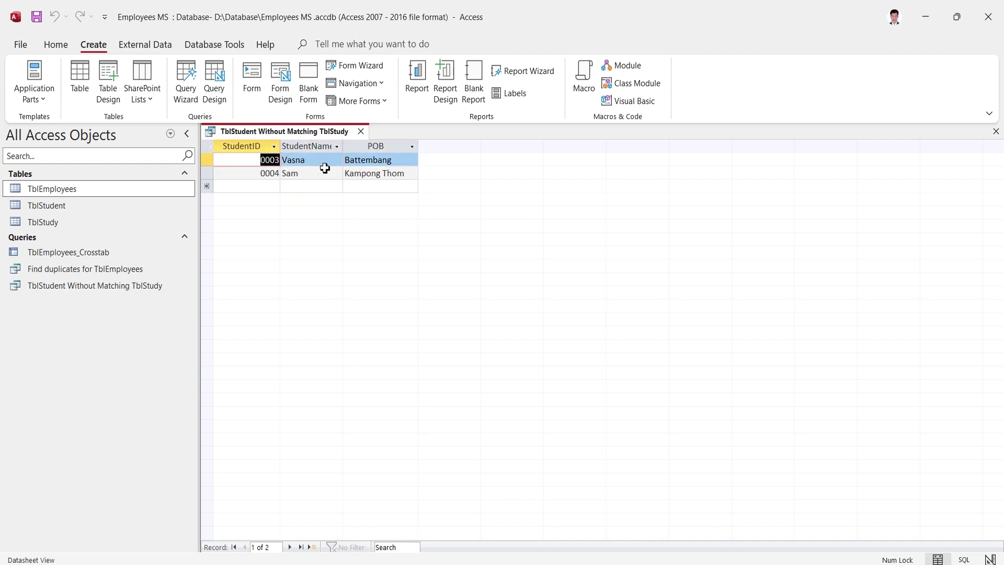
{"action": "left_click", "coordinate": [358, 171]}
{"action": "left_click", "coordinate": [367, 160]}
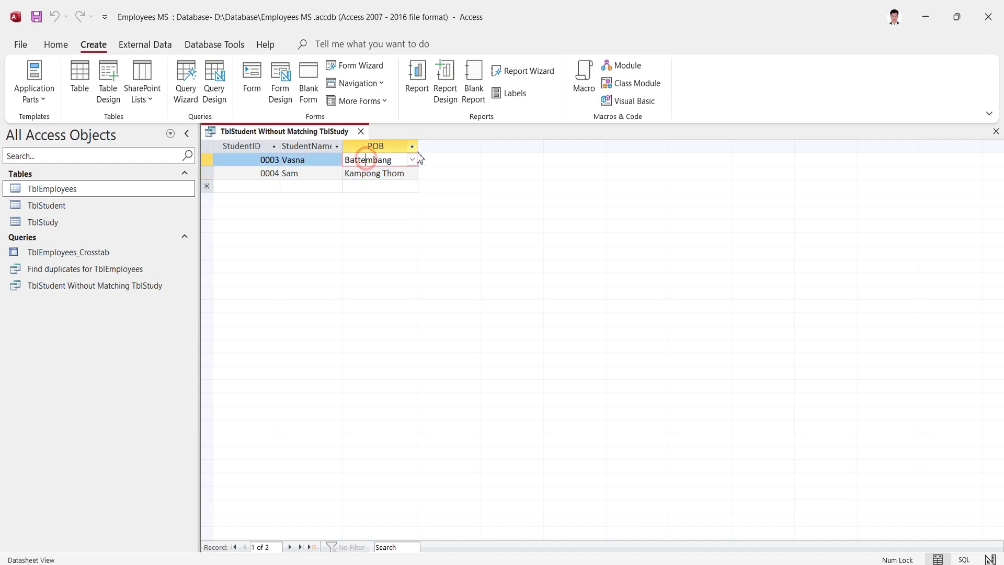
{"action": "left_click_drag", "start_coordinate": [254, 170], "coordinate": [316, 169]}
{"action": "left_click", "coordinate": [306, 168]}
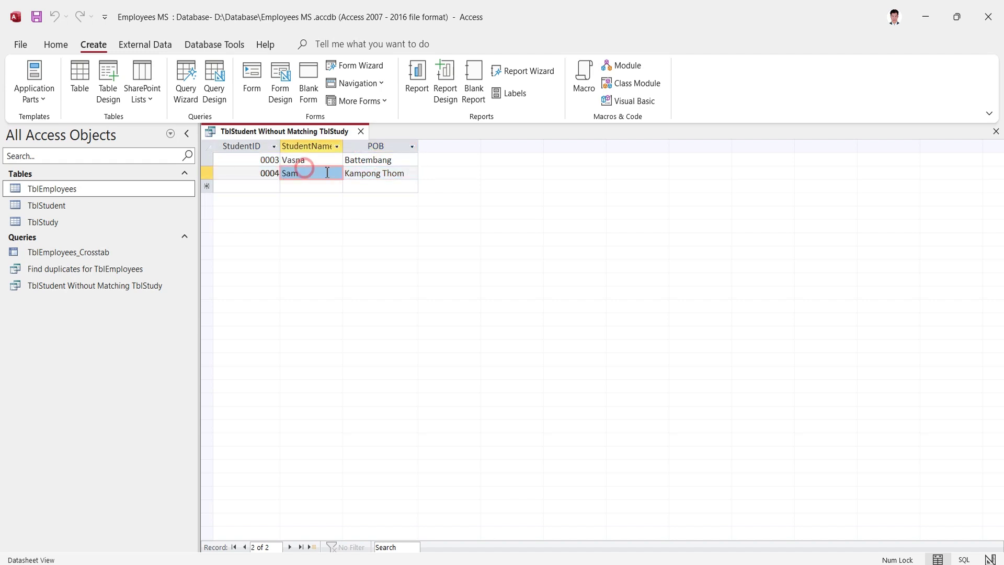
{"action": "left_click", "coordinate": [411, 172]}
{"action": "left_click", "coordinate": [411, 174]}
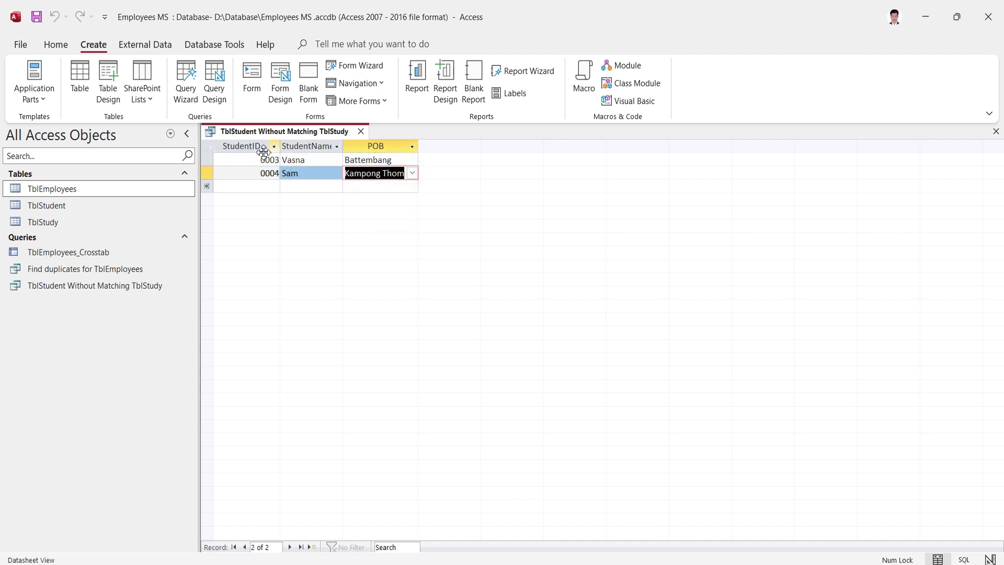